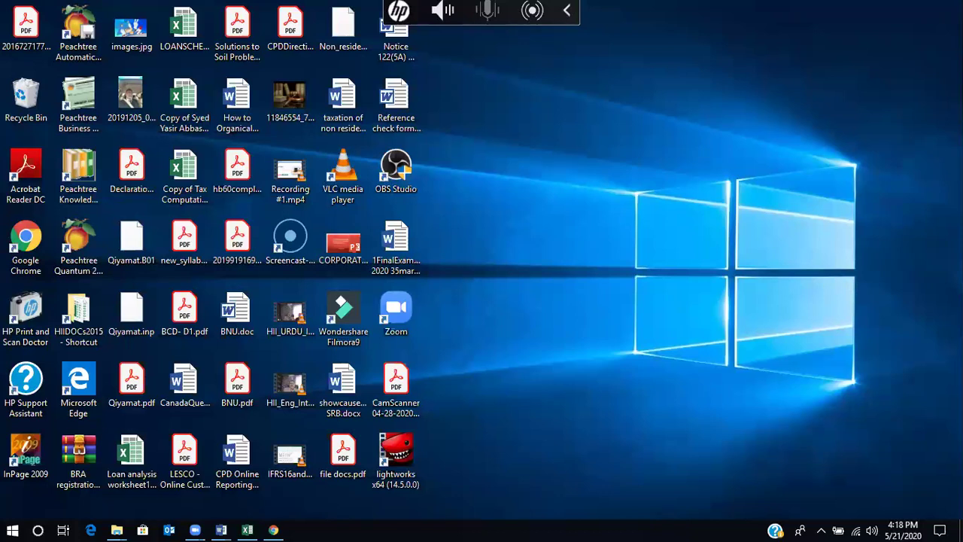
Step: Switch to the Word document 02--FDTP-2019--ITR_Rule-Final.doc and go to the first proviso under rule 4, Valuation of Accommodation
mouse_move(275, 527)
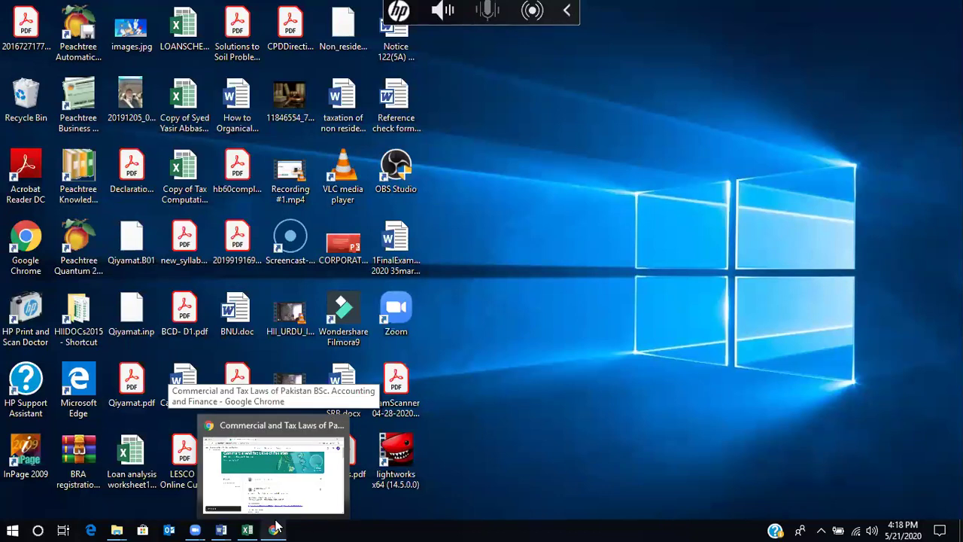
click(275, 527)
click(275, 526)
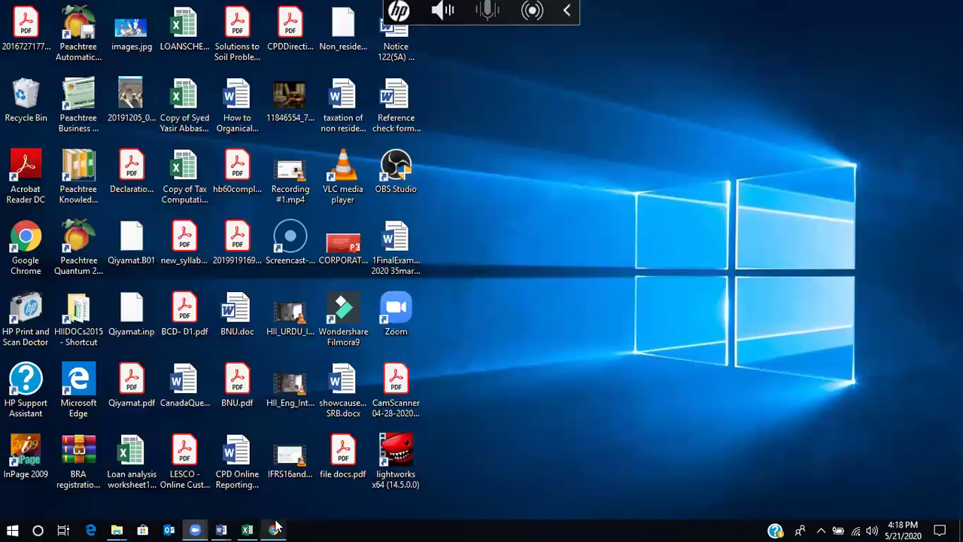
mouse_move(220, 527)
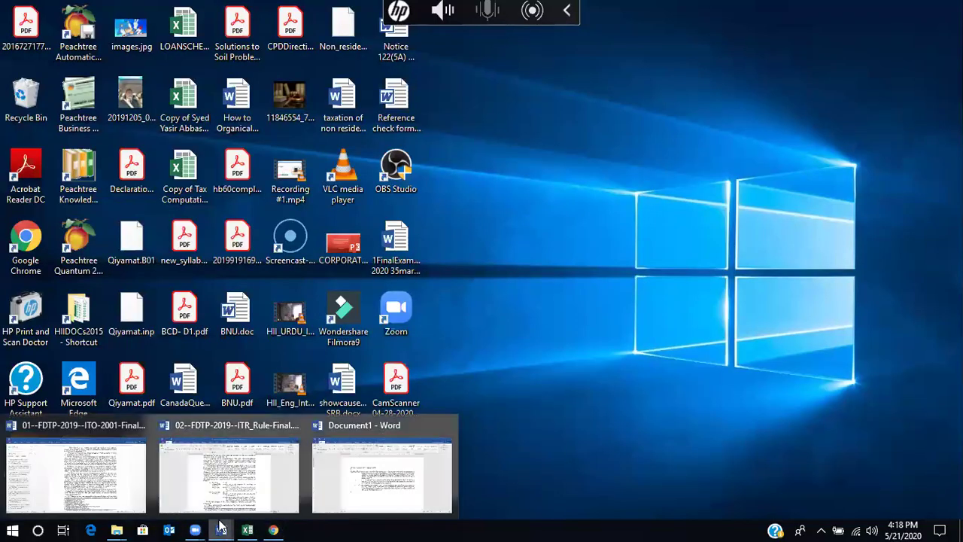
mouse_move(223, 486)
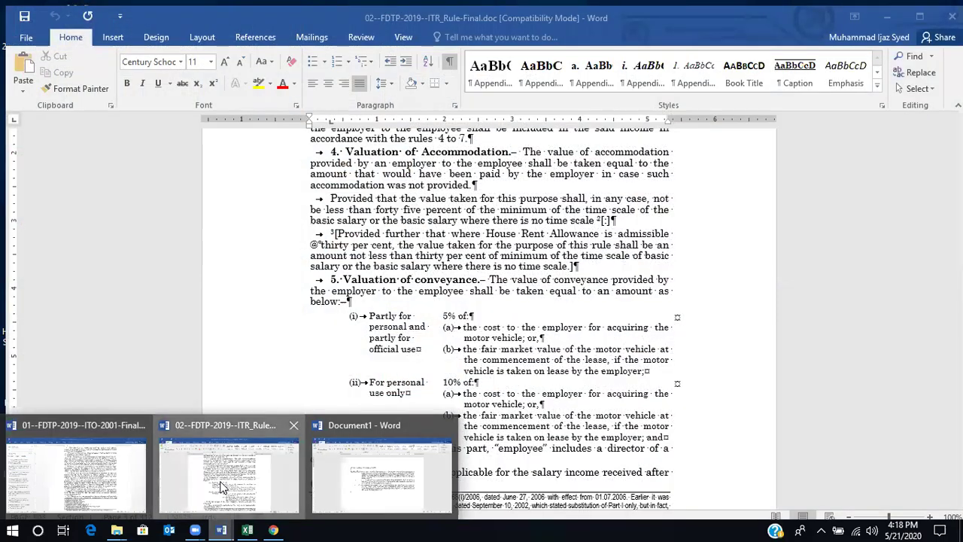
click(224, 486)
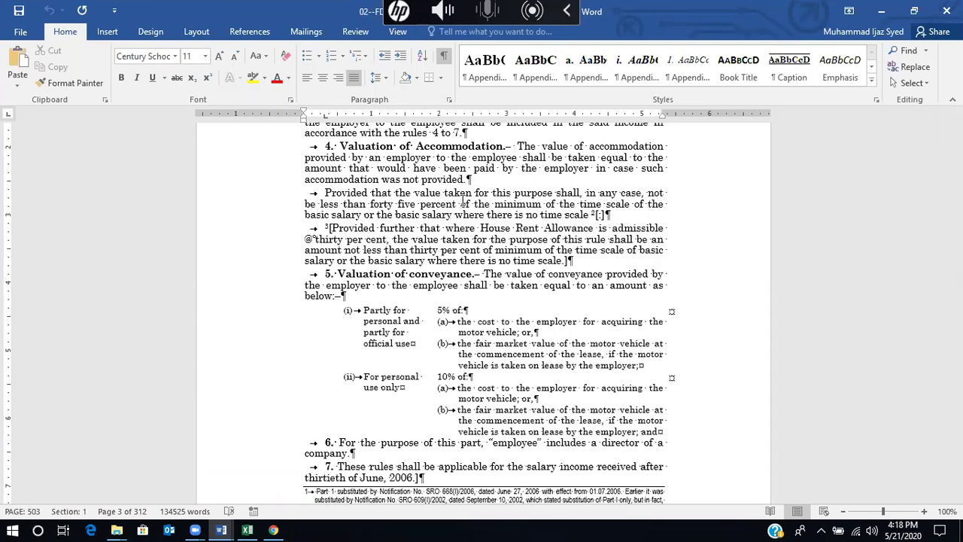
click(326, 192)
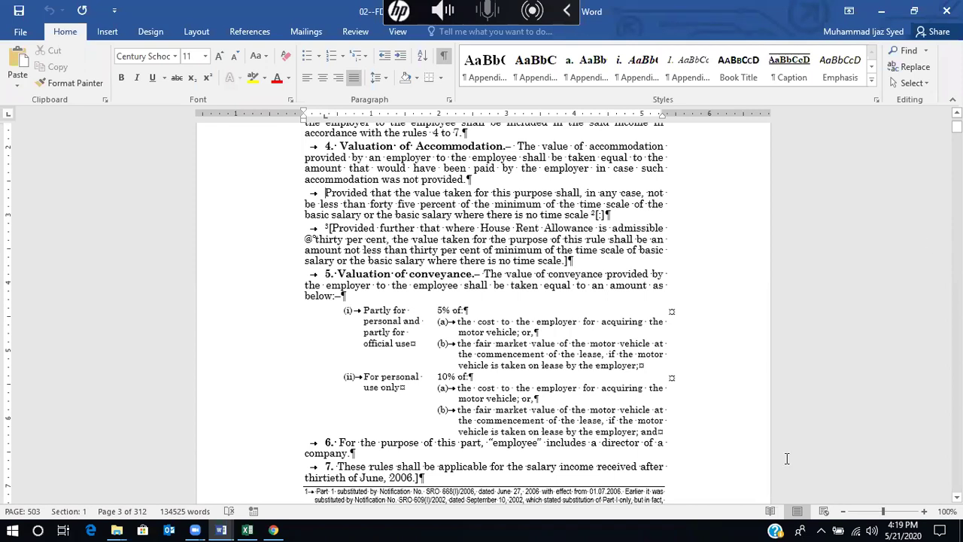
Step: Switch to the Excel workbook and enter the heading MINIMUM TIME SCALE in cell B19
click(246, 529)
click(322, 441)
key(Left)
key(Left)
key(Left)
key(Left)
key(Left)
text(MINIMUM TIME SCALE)
key(Return)
key(Right)
key(Right)
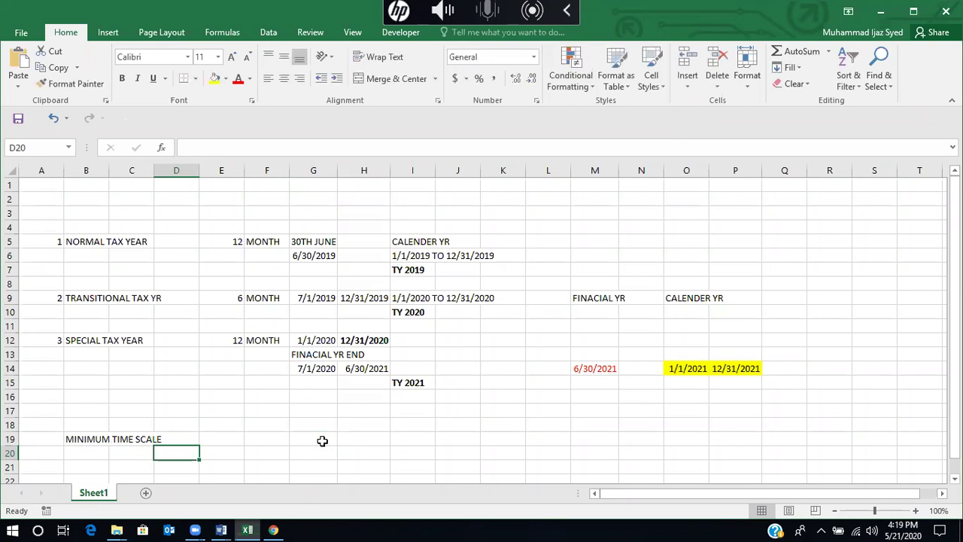
text(45000-)
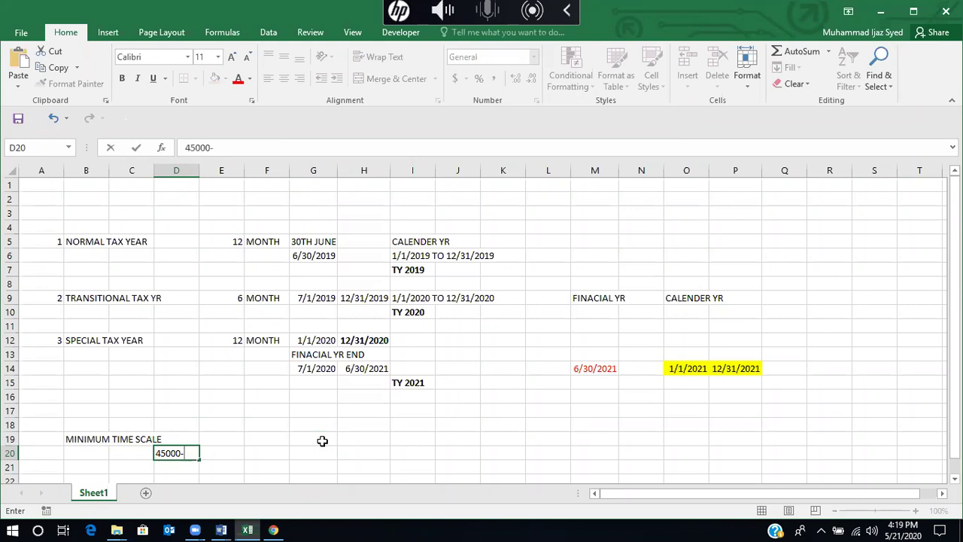
text(2500-65000)
key(Return)
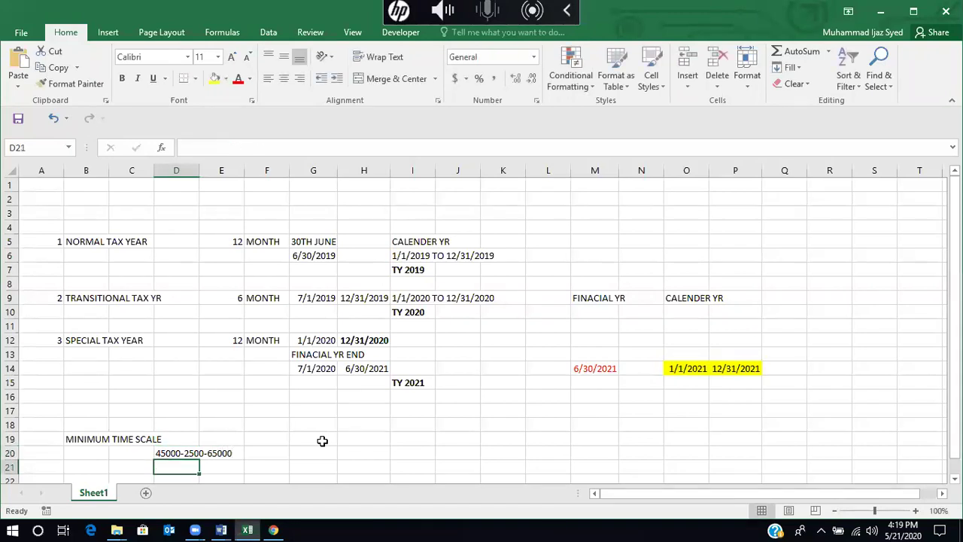
Step: Label the pay scale row with the abbreviation MTS in cell B20
scroll(322, 440, down, 2)
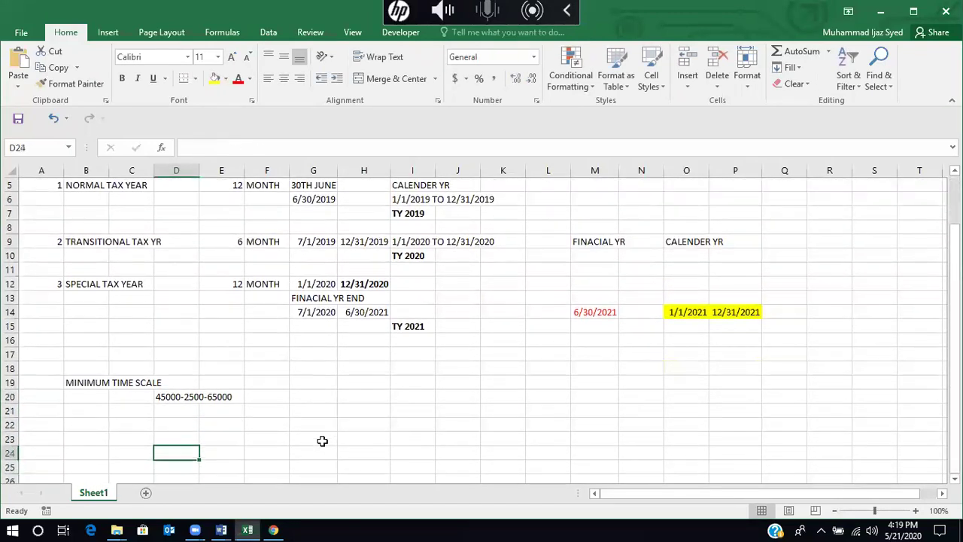
key(Up)
key(Left)
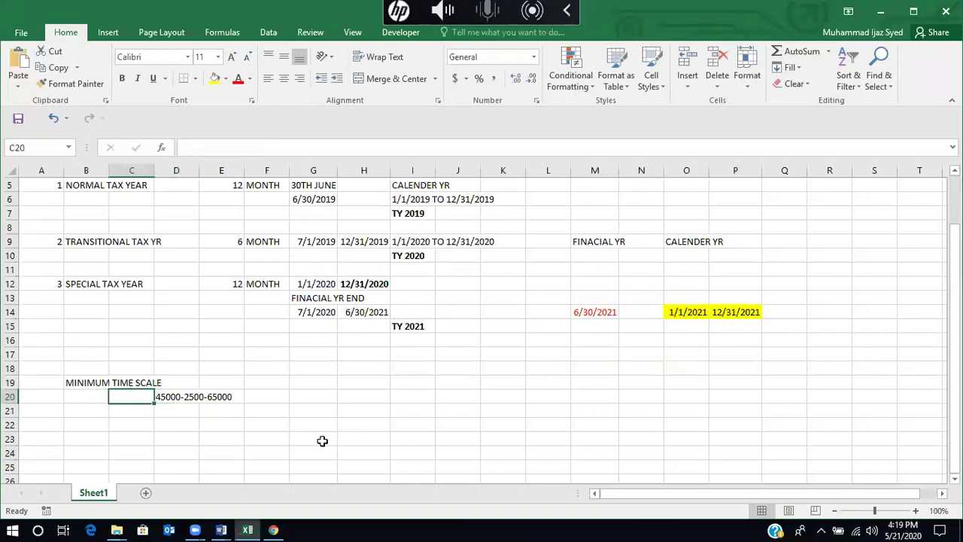
key(Left)
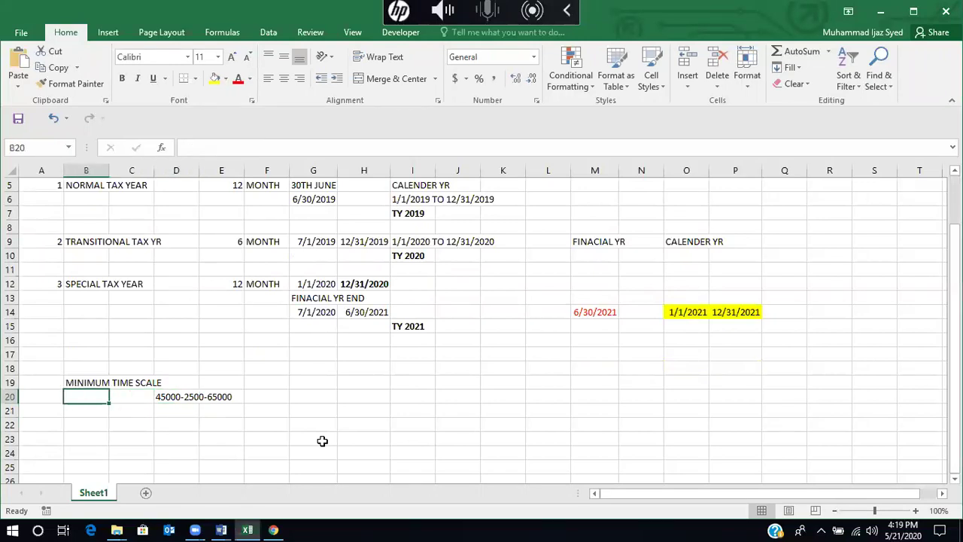
text(MTC)
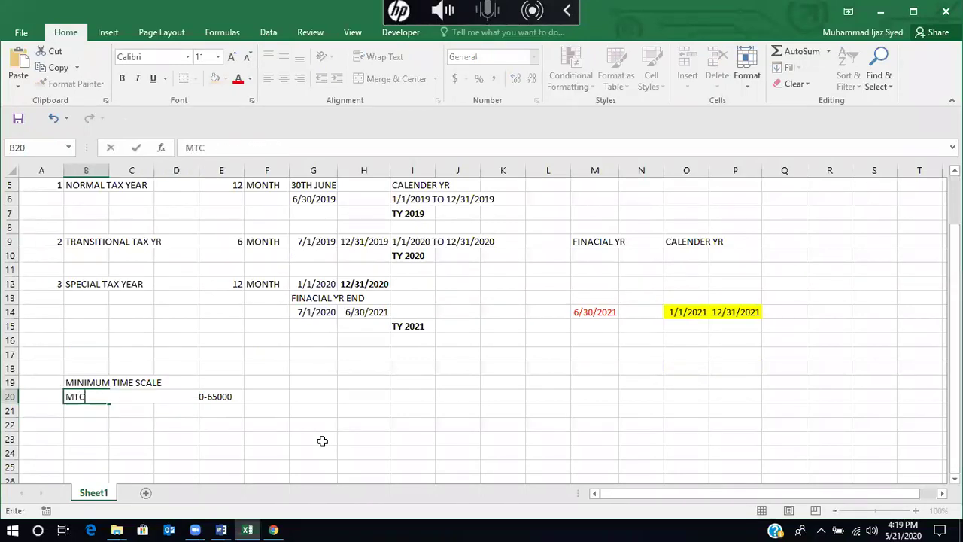
key(Return)
key(Up)
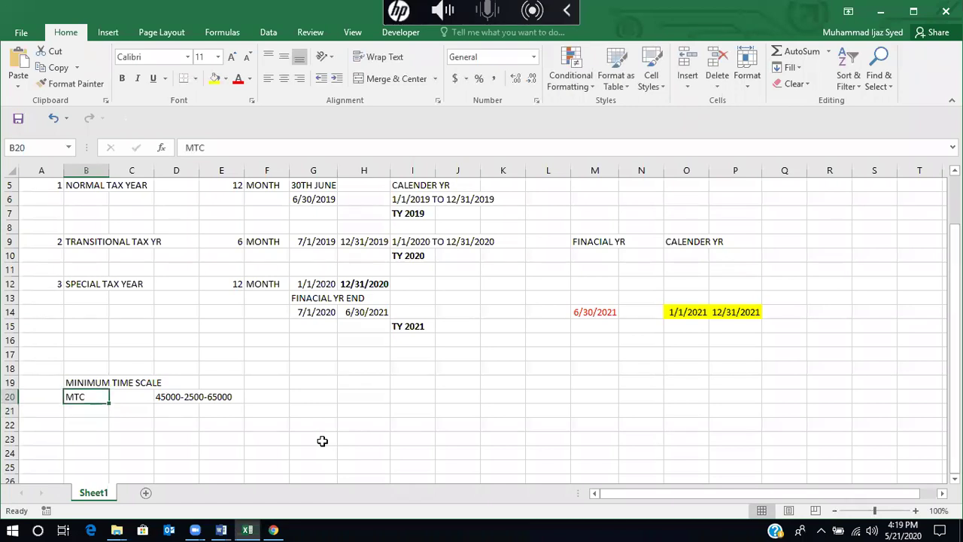
text(MTS)
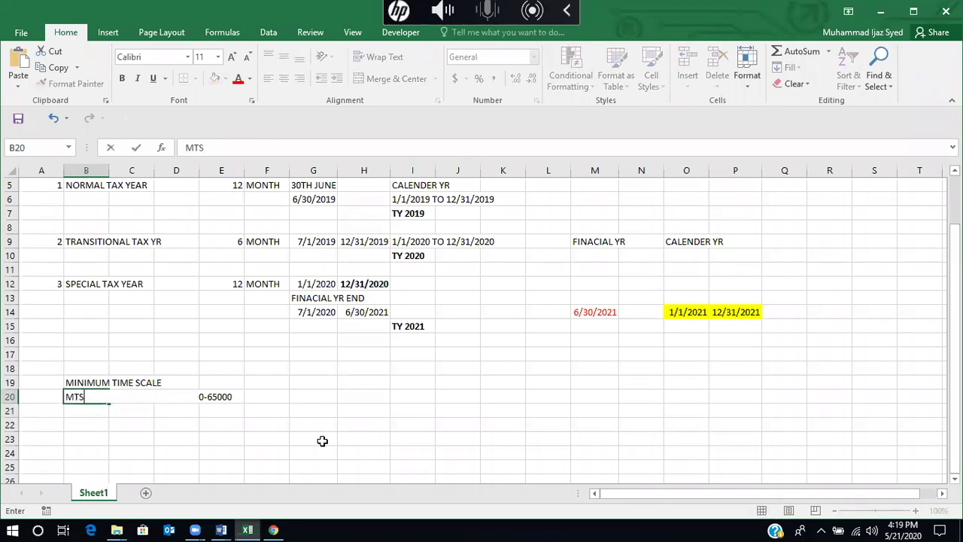
key(Return)
Step: Enter the label START BASIC SALARY in cell D22, two rows below the pay scale
key(Up)
key(Right)
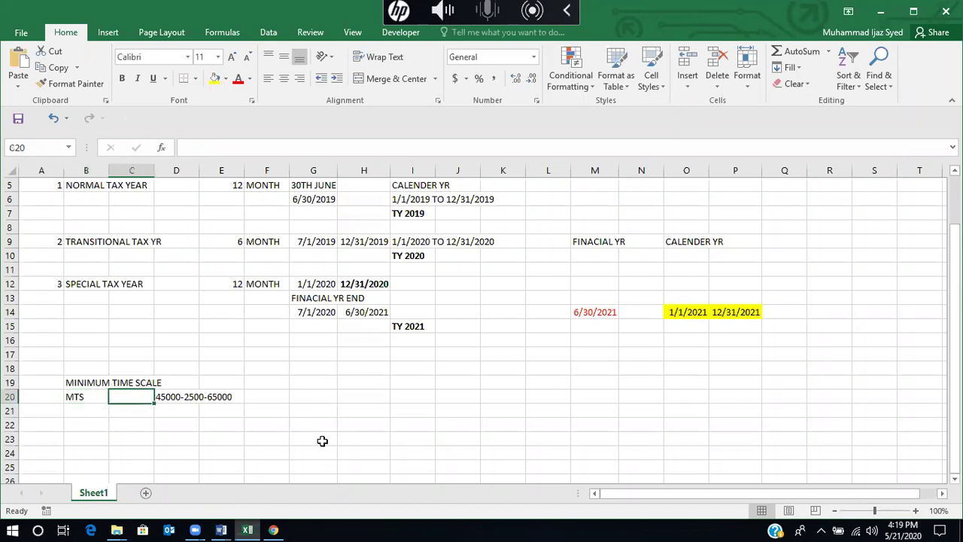
key(Right)
key(Right)
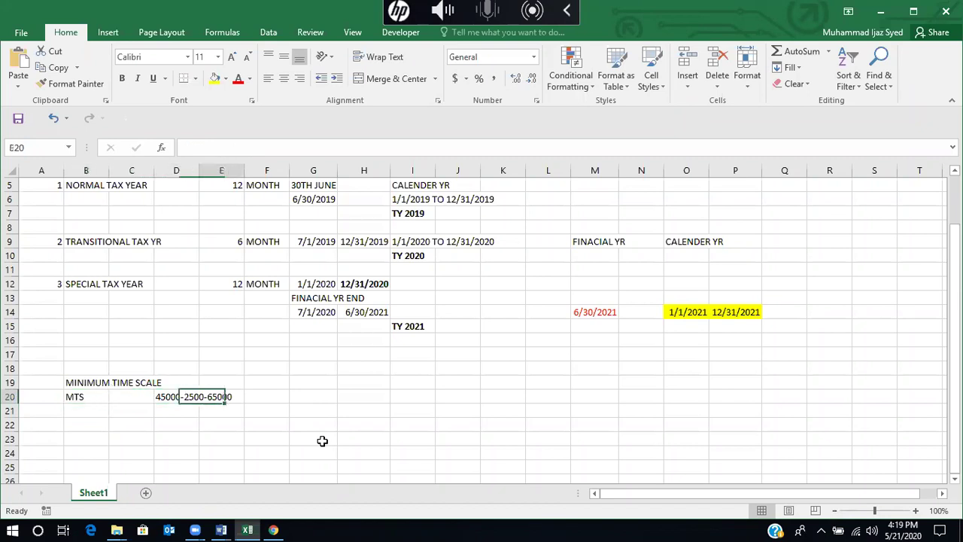
key(Left)
key(Down)
key(Up)
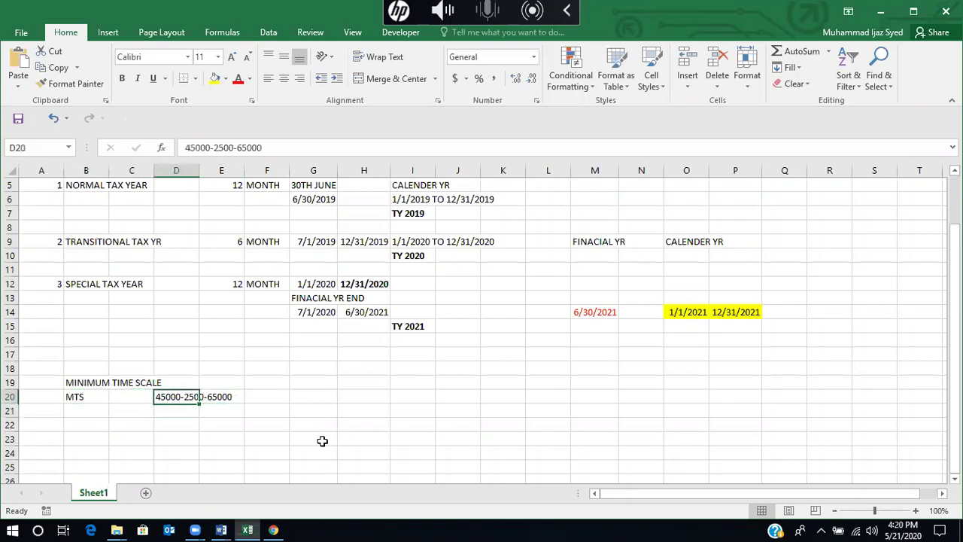
key(Down)
key(Down)
text(START BA)
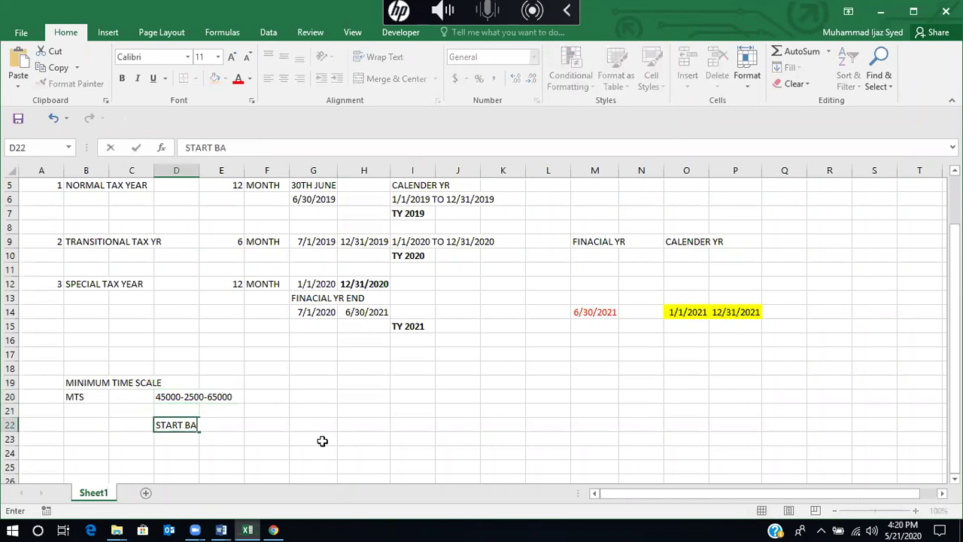
text(SIC SAL)
key(BackSpace)
text(ALARY)
key(Return)
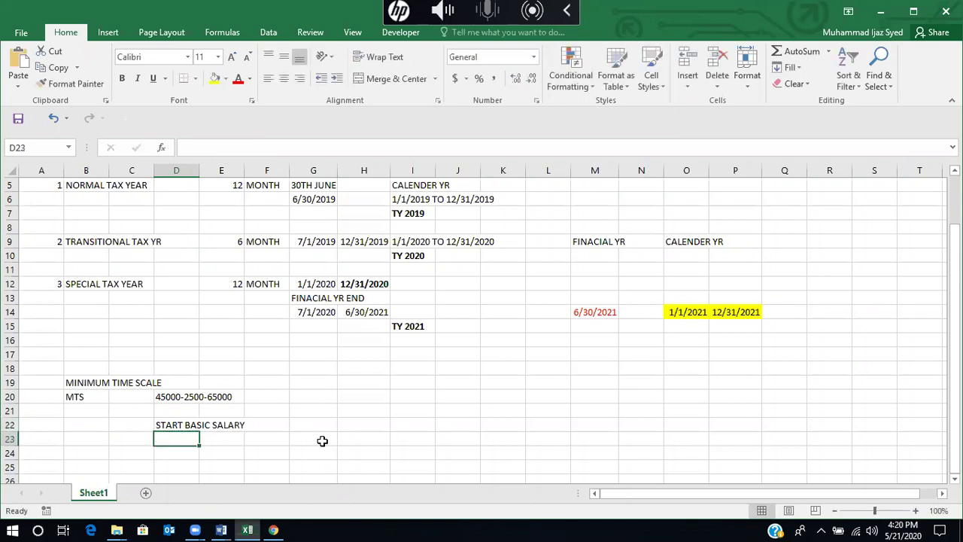
Step: Enter 45000 in cell C22 beside the START BASIC SALARY label
key(Left)
key(Up)
text(45)
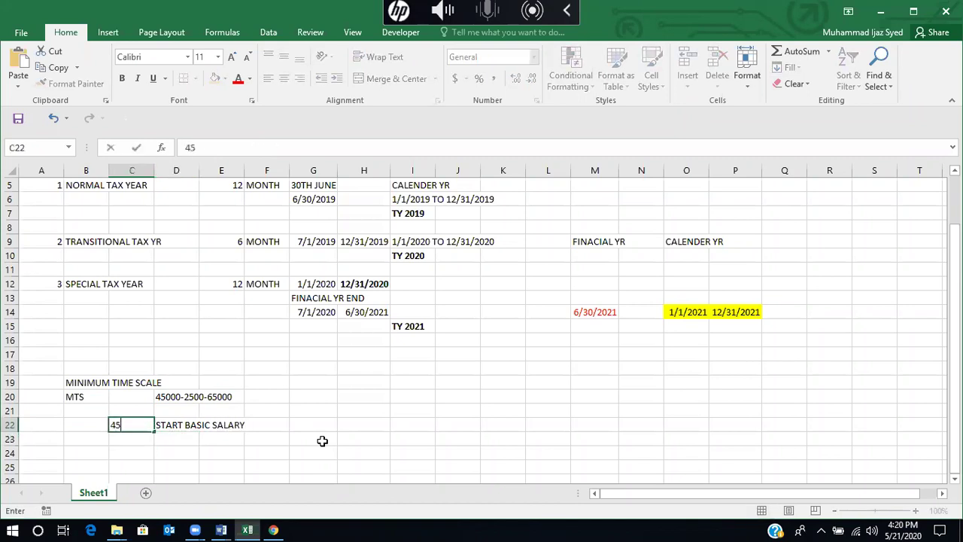
text(0000)
key(Return)
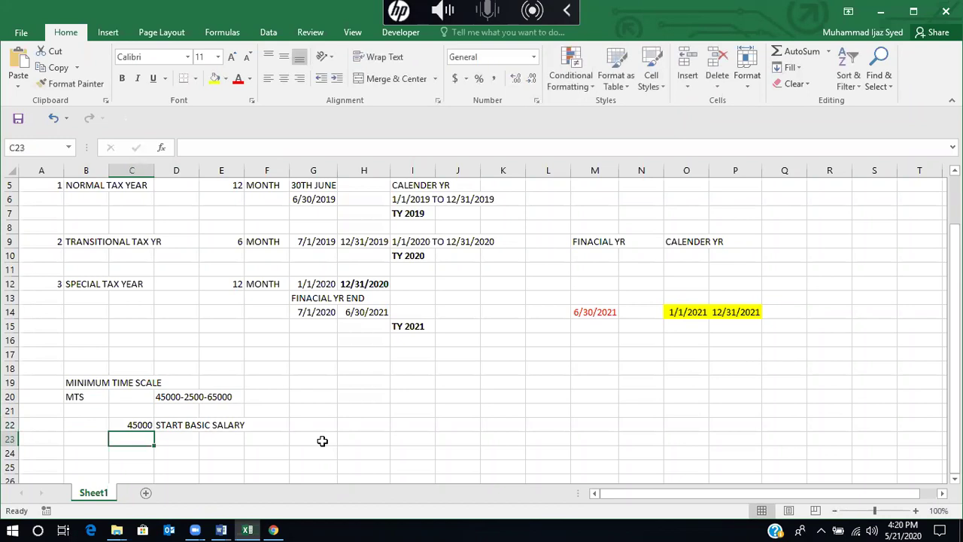
Step: Enter 2500 in cell C23 with the label AMOUNT OF ONE INCREMENT beside it in D23
text(2500)
key(Tab)
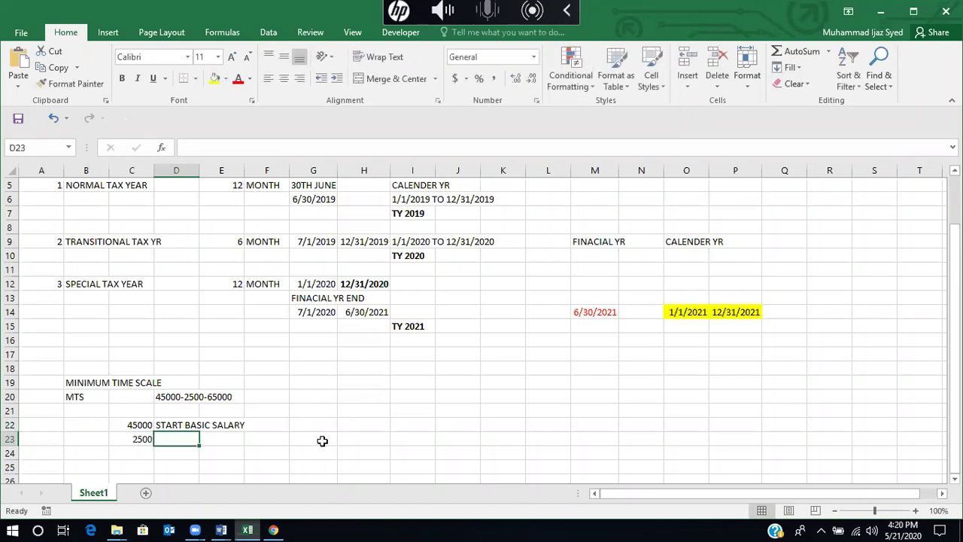
text(AMOUNT OF ONE INCREMENT)
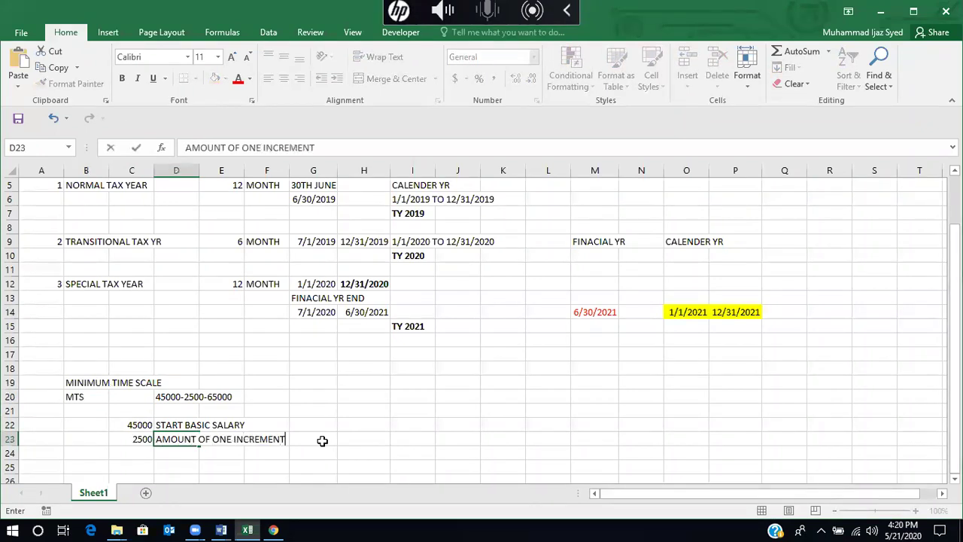
key(Return)
Step: Enter 65000 in cell C24 with the label HIGHEST BASIC SALARY OF THAT GRADE beside it in D24
key(Left)
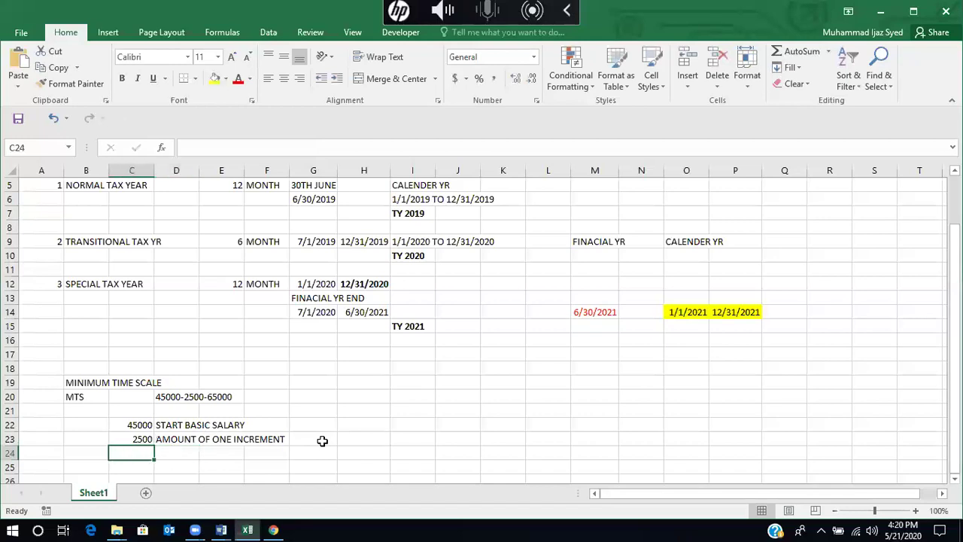
text(65000)
key(Right)
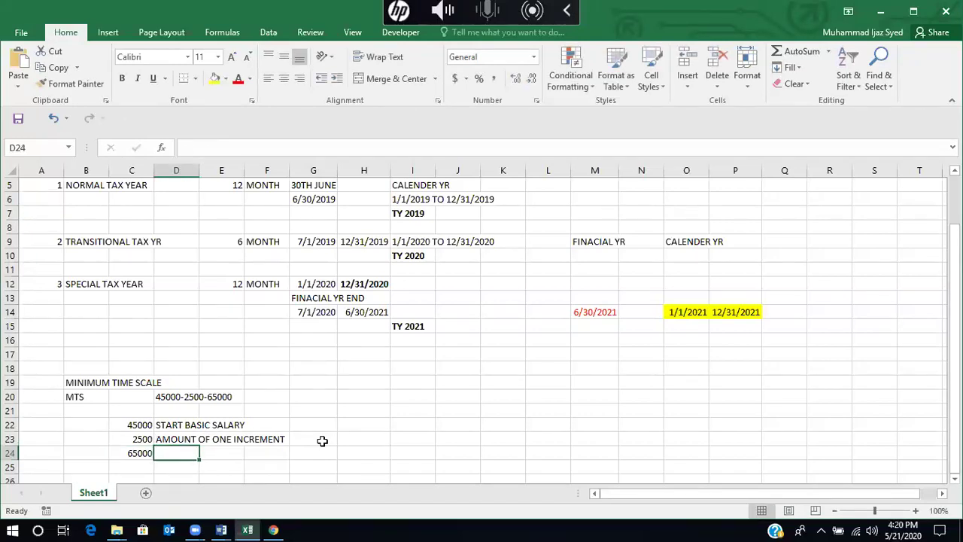
text(HIGHEST B)
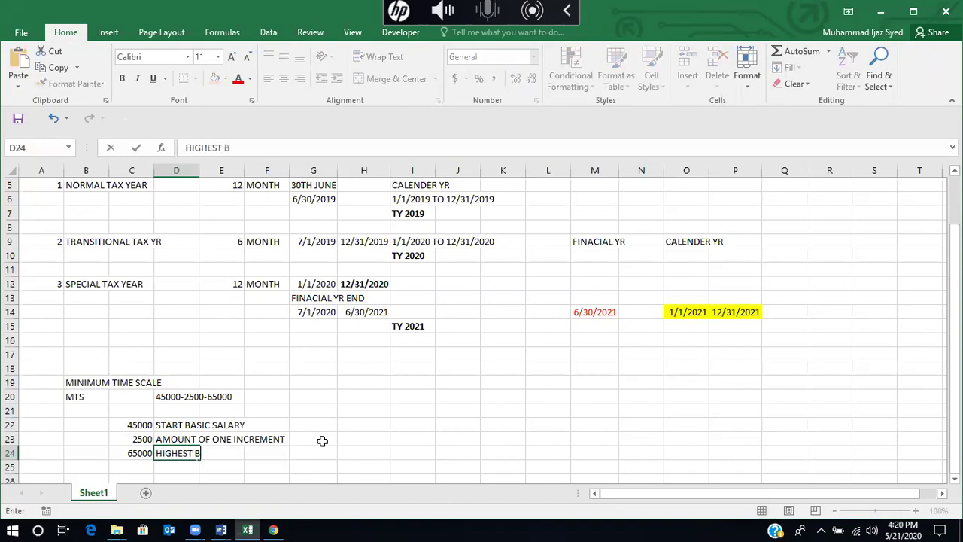
text(ASIC SA)
key(BackSpace)
text(SALAR Y )
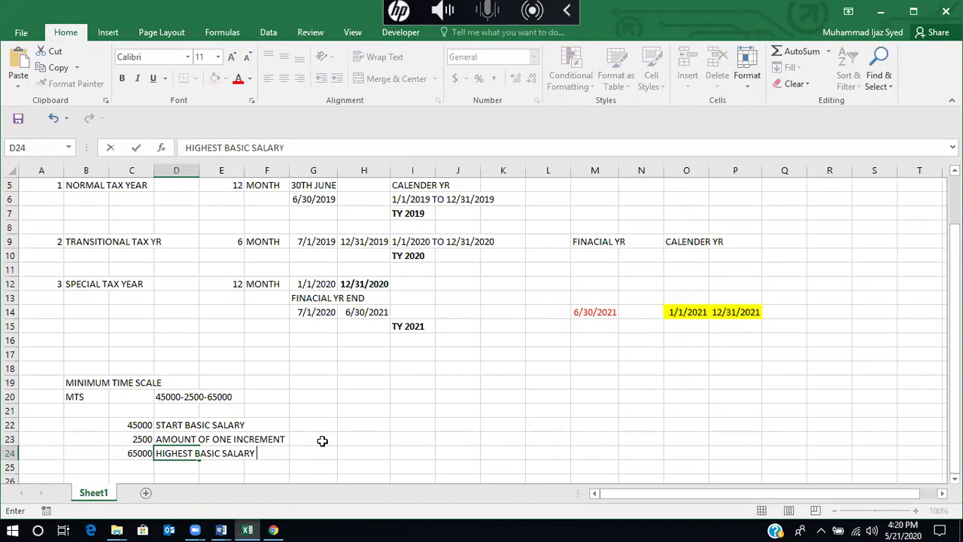
text(OF THAT GRADE)
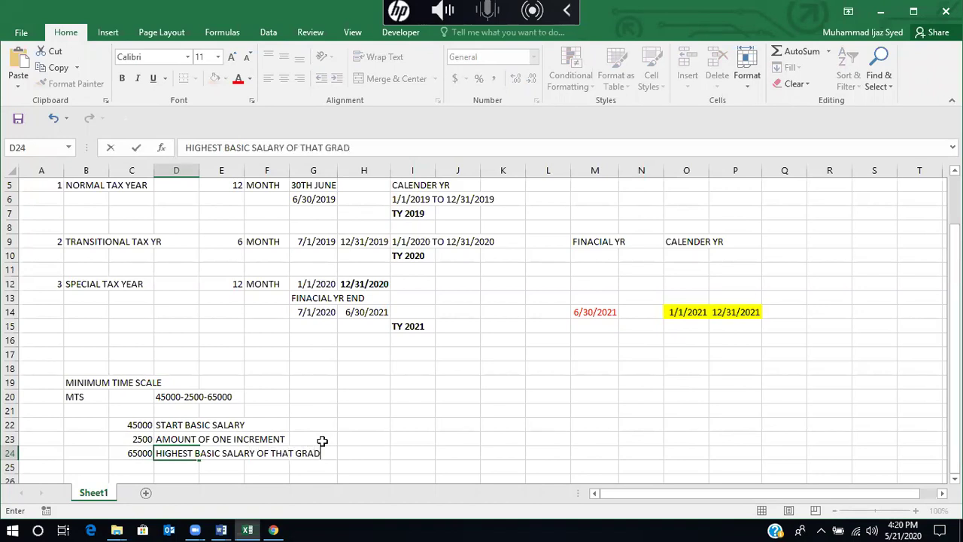
key(Return)
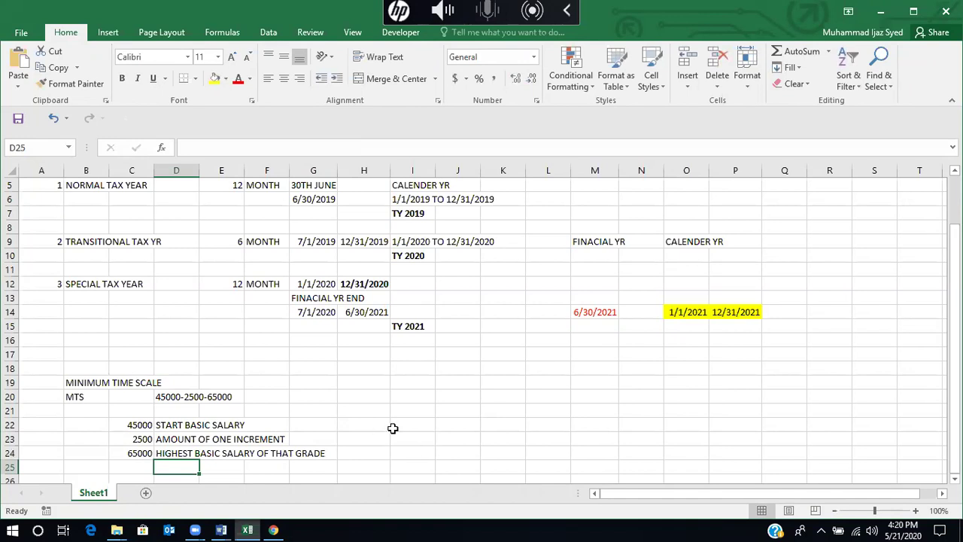
Step: Enter the example heading 17TH GRADE SAY in cell H20, in the pay scale row
click(376, 397)
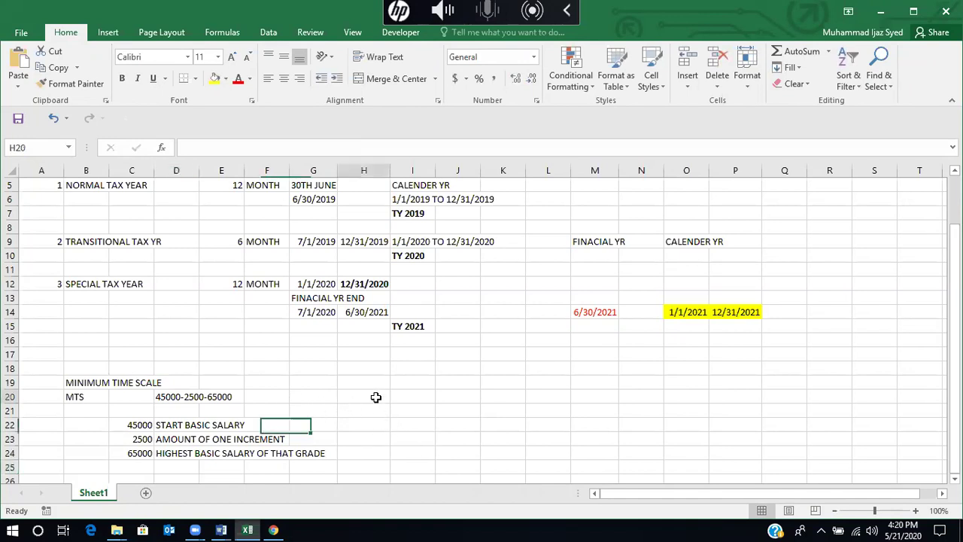
text(17TH GRADE SAY)
key(Return)
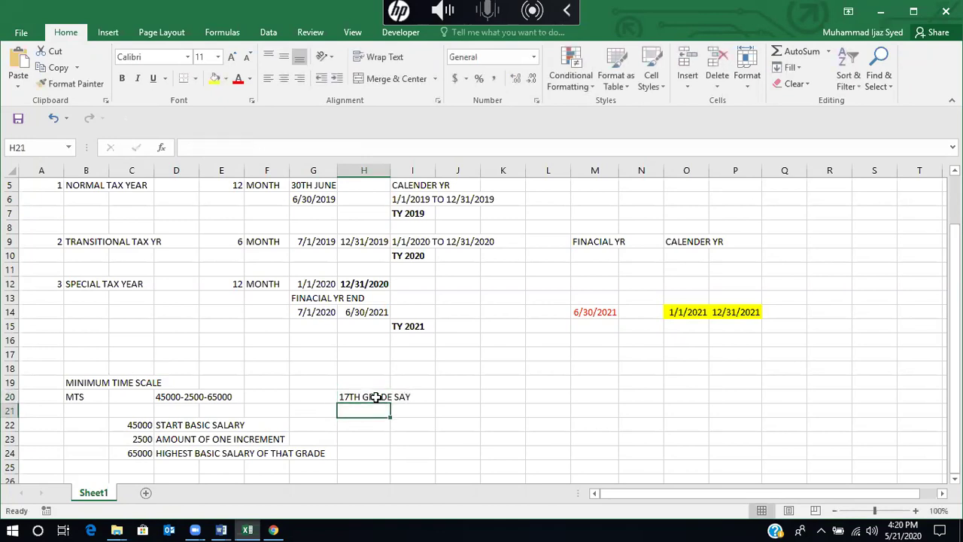
Step: Enter 3 as the number of increments in H23 and calculate their total in I23 with the formula +C23*H23
key(Down)
key(Down)
key(Up)
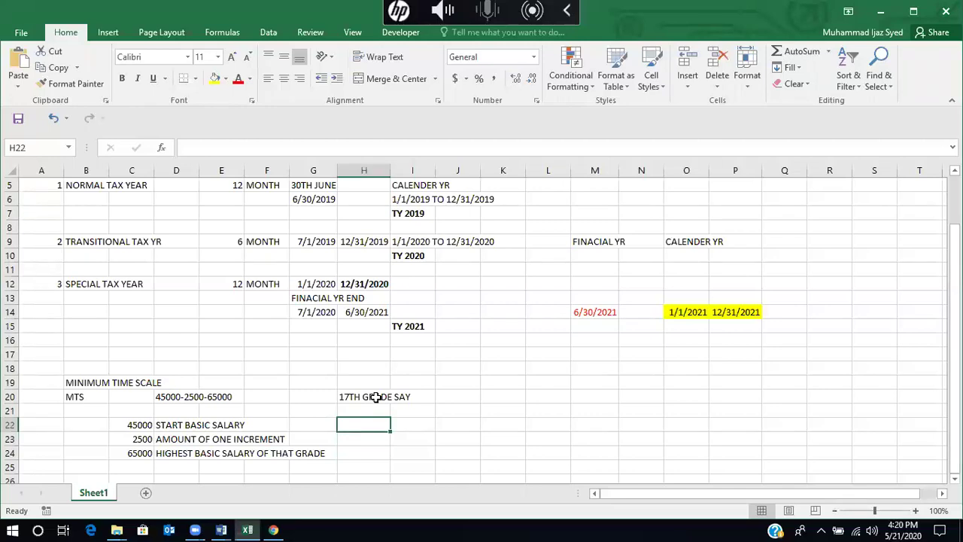
key(Down)
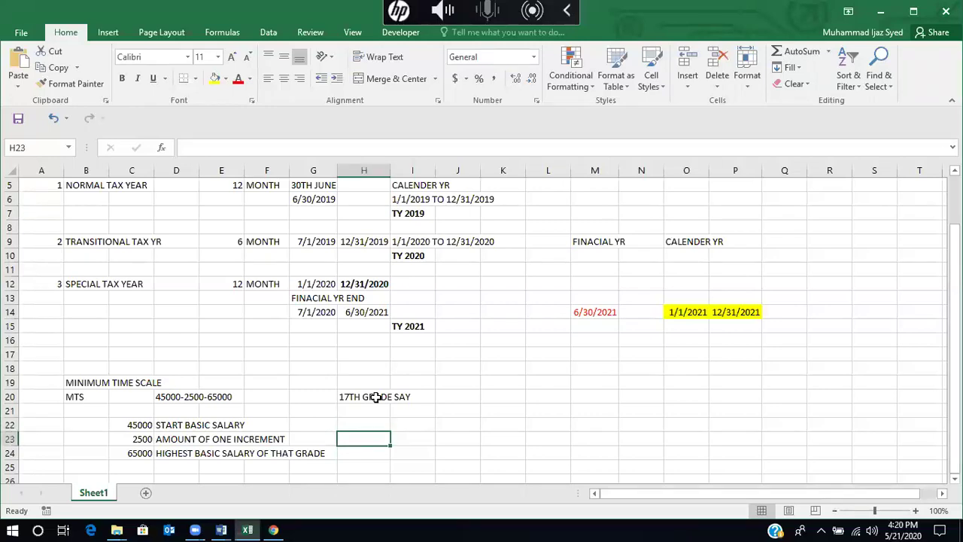
text(3)
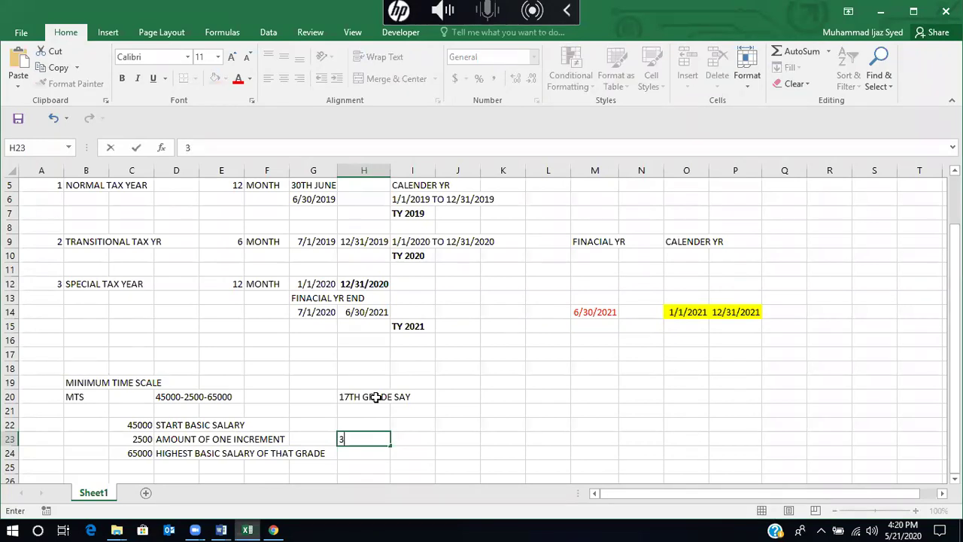
key(Tab)
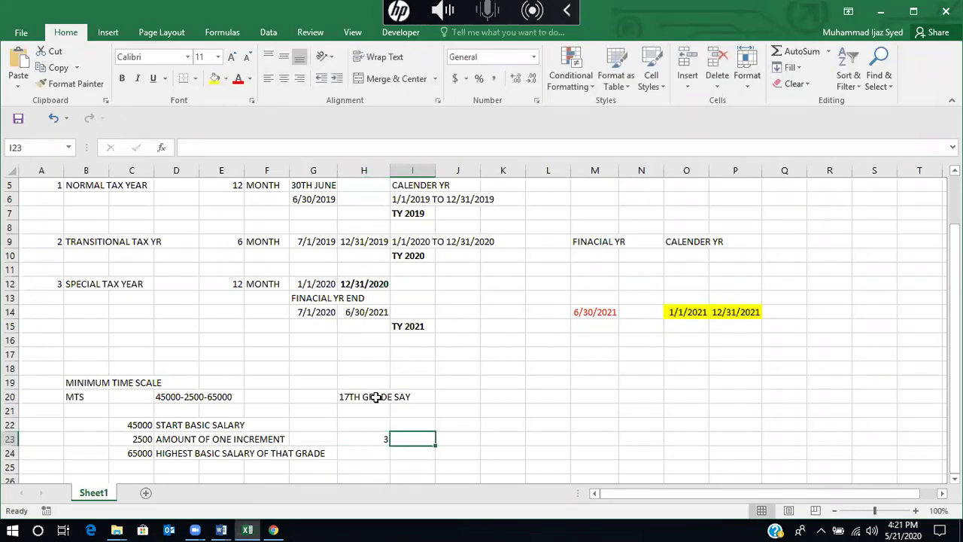
text(+)
key(Left)
key(Left)
key(Left)
key(Left)
key(Left)
key(Left)
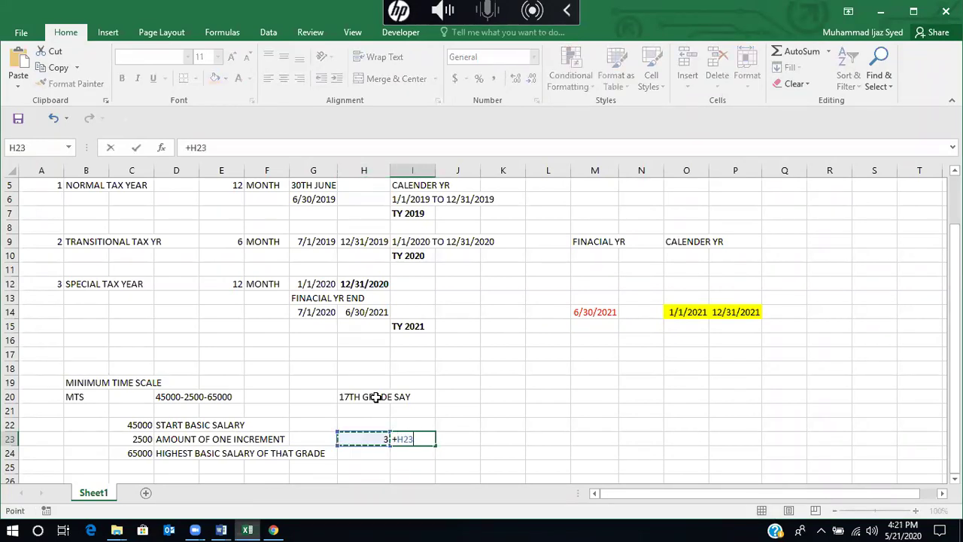
text(*)
key(Left)
key(Return)
Step: Enter 45000 as the starting basic salary in cell I22, above the increments total
key(Up)
key(Up)
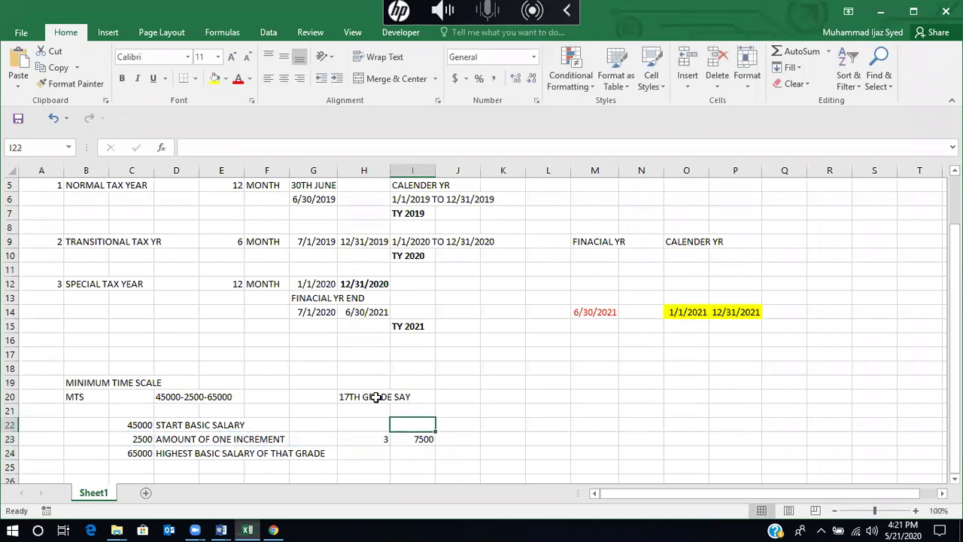
text(45000)
key(Return)
Step: Add the starting salary and the increments total in cell I25 with the formula +I22+I23
key(Right)
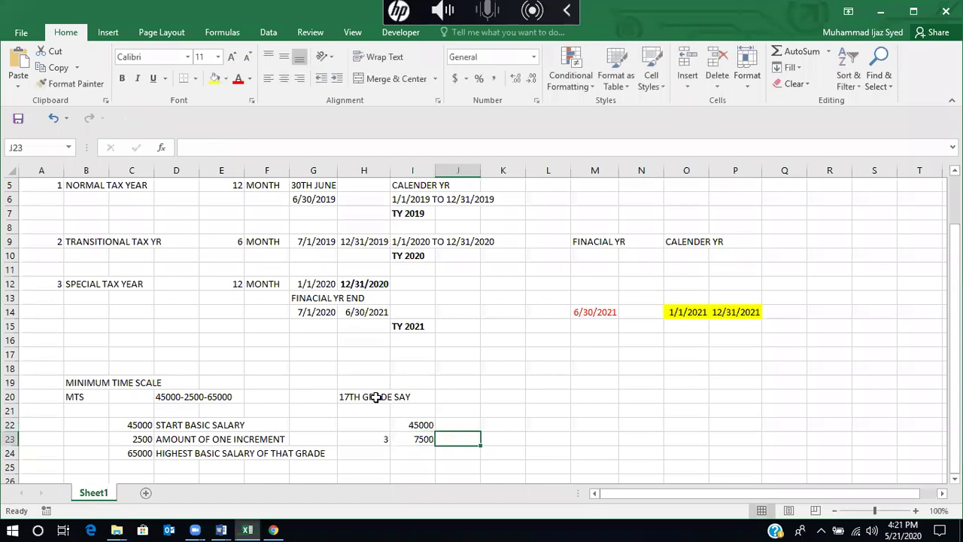
key(Down)
key(Down)
key(Left)
text(+)
key(Up)
key(Up)
key(Up)
text(+)
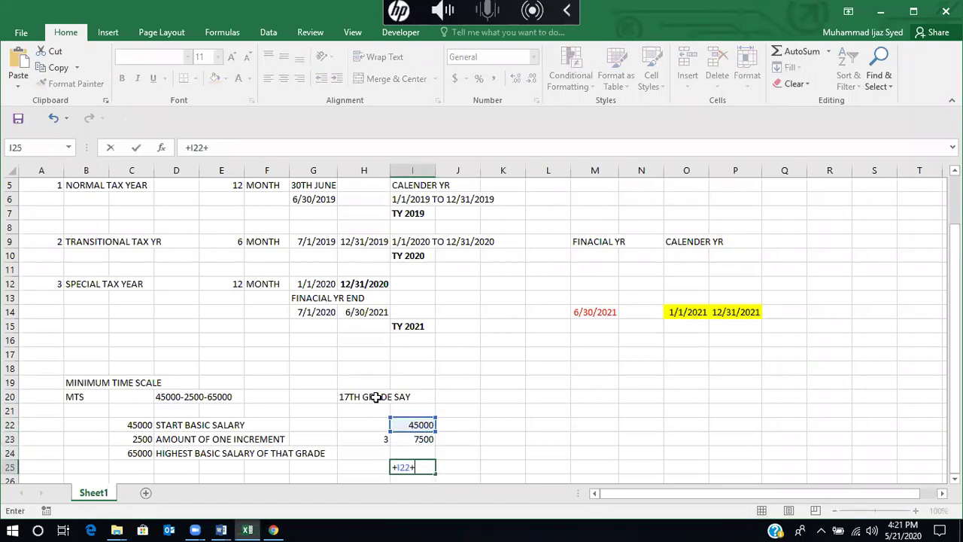
key(Up)
key(Up)
key(Return)
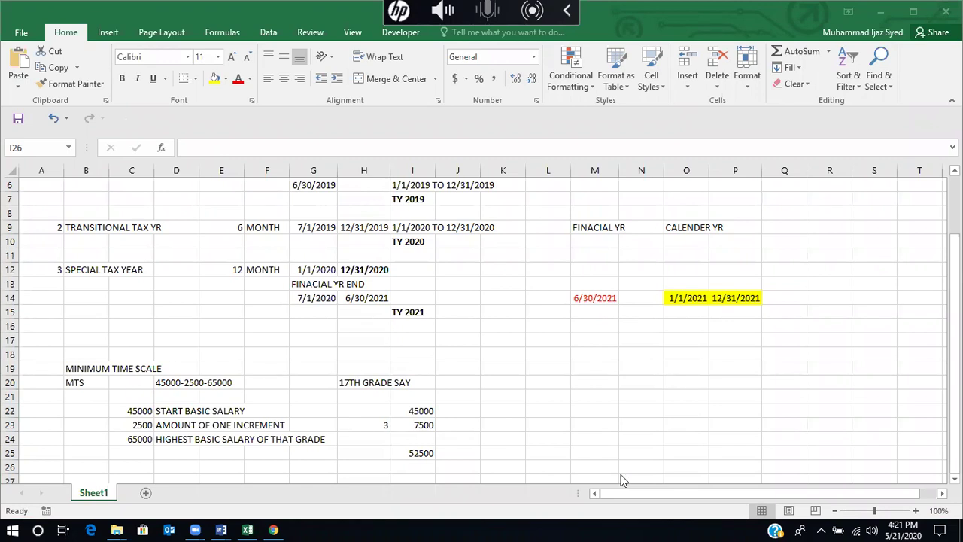
Step: Set the number of increments in H23 to 10
click(367, 424)
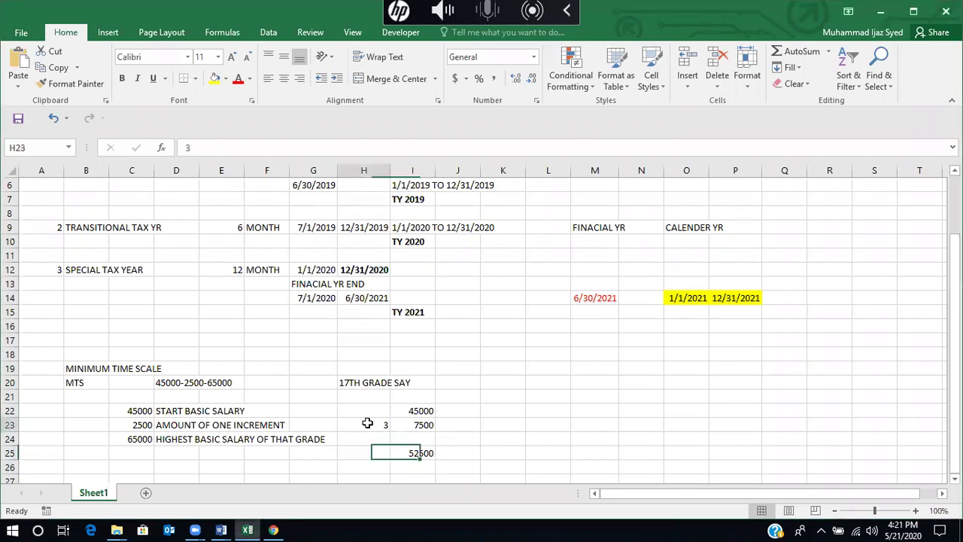
text(10)
key(Return)
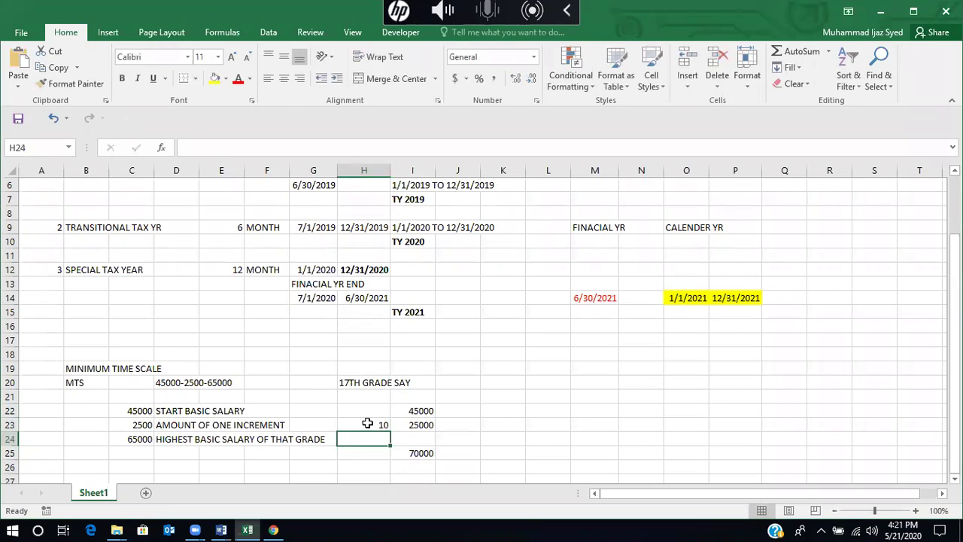
Step: Review how the salary total in I25 is built from the starting salary in I22 and the increments in I23
click(427, 452)
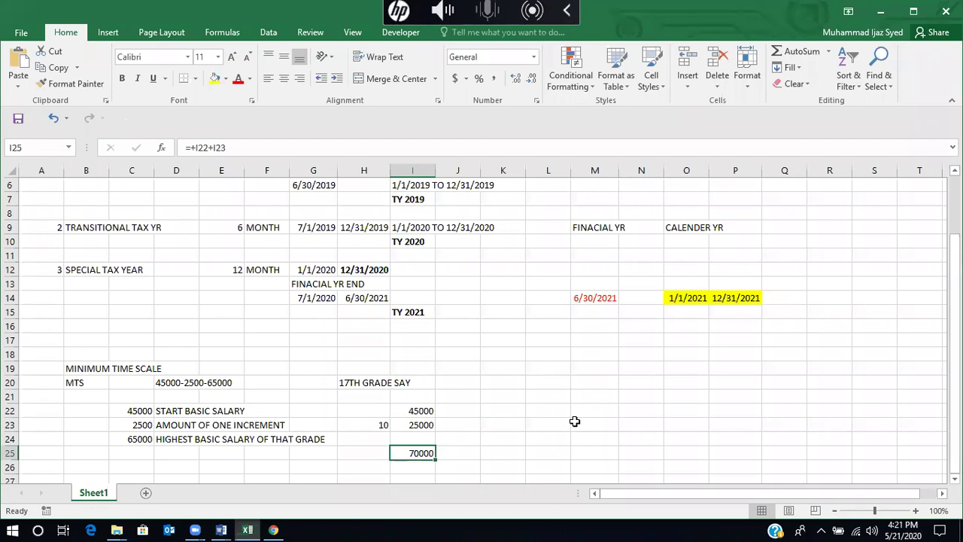
key(Up)
key(Up)
key(Up)
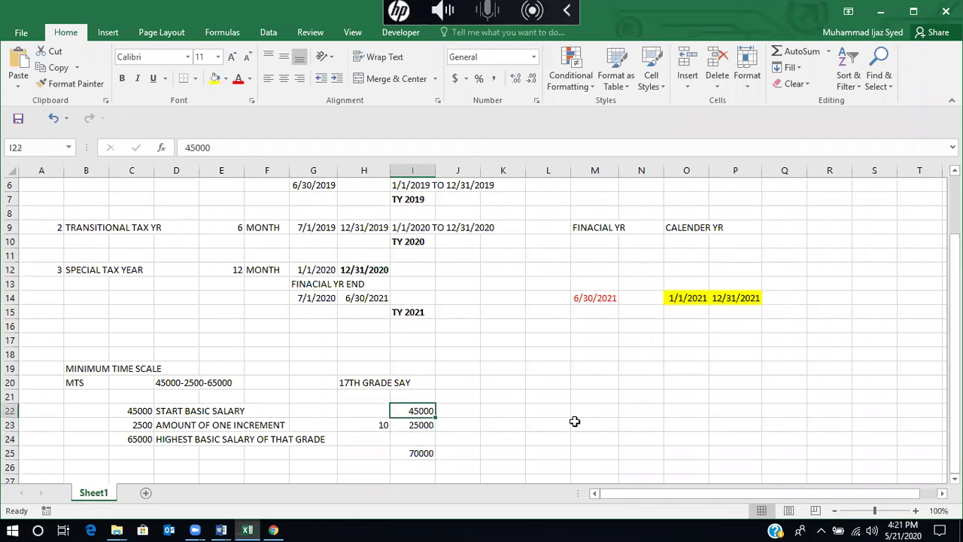
key(Down)
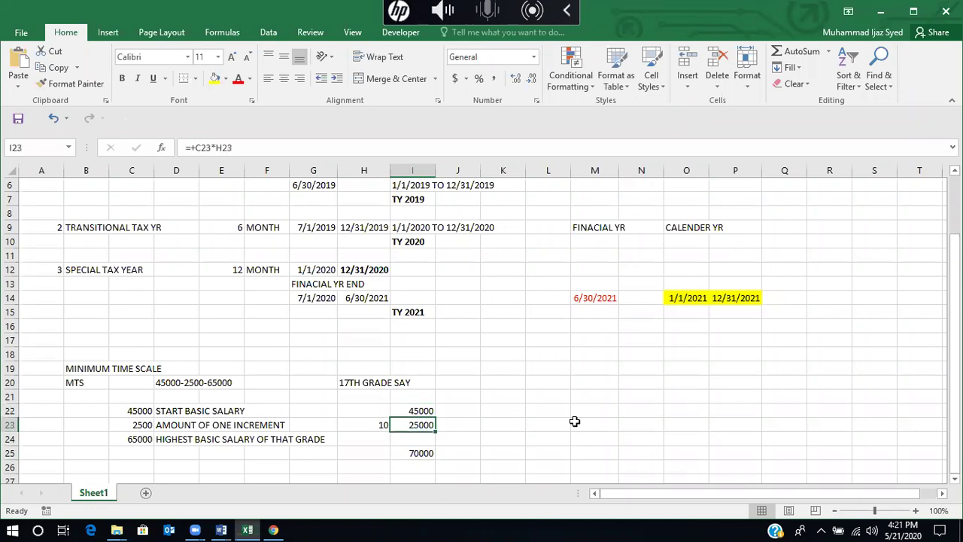
key(Down)
key(Down)
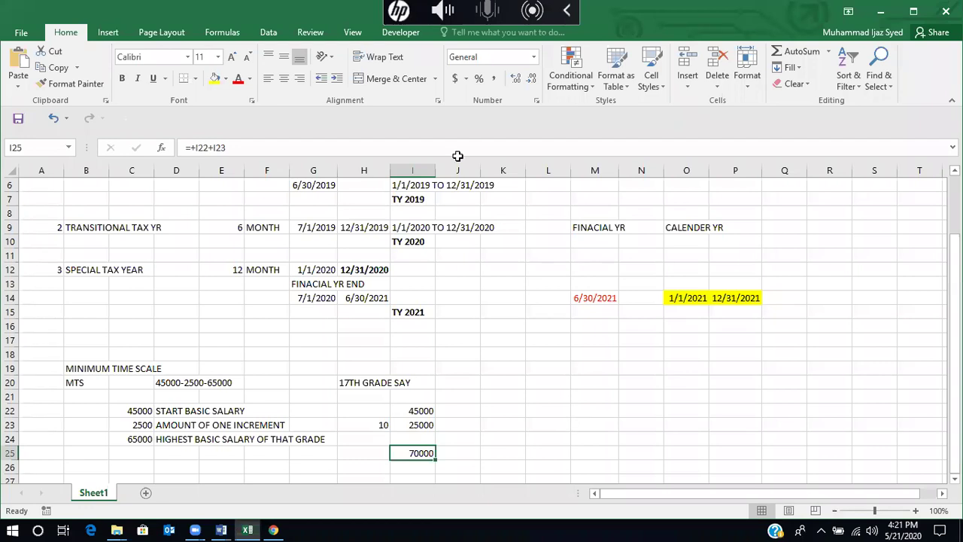
Step: Compare the salary total in I25 with the grade's highest basic salary in C24
click(412, 454)
key(Left)
key(Left)
key(Left)
key(Left)
key(Left)
key(Left)
key(Up)
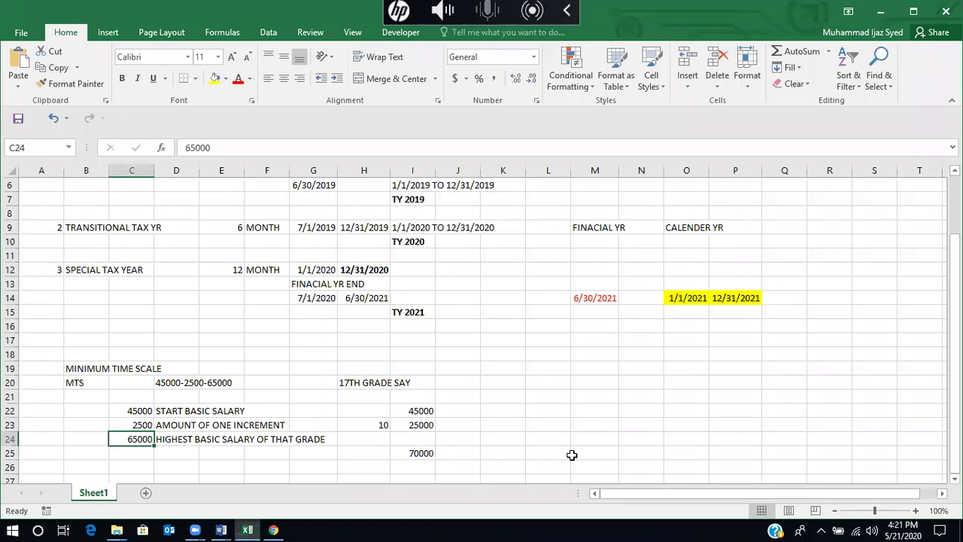
key(Right)
key(Right)
key(Right)
key(Right)
key(Right)
key(Left)
key(Left)
key(Left)
Step: Set the number of increments in H23 to 7
key(Right)
key(Right)
key(Right)
key(Right)
key(Up)
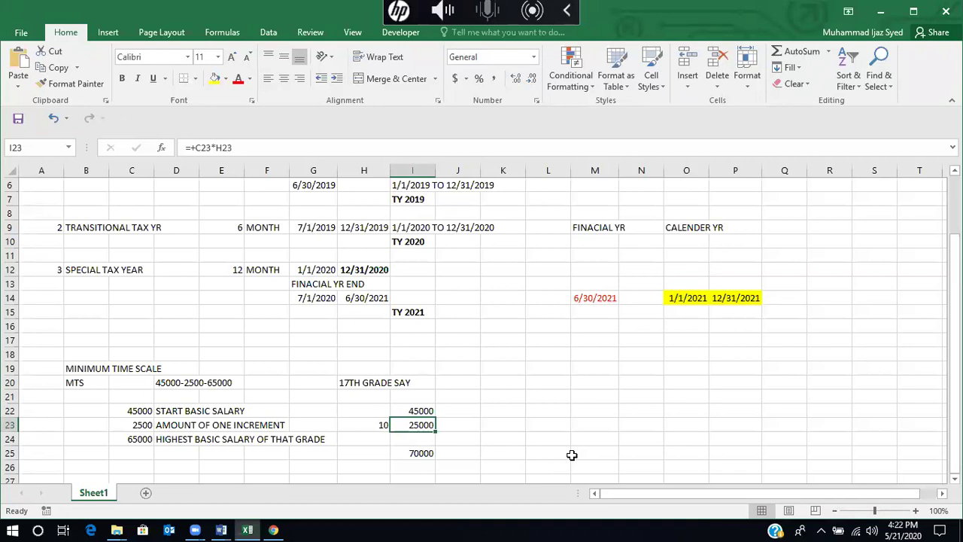
key(Left)
text(7)
key(Return)
Step: Check the recalculated salary total in I25 against the highest basic salary limit in C24
key(Down)
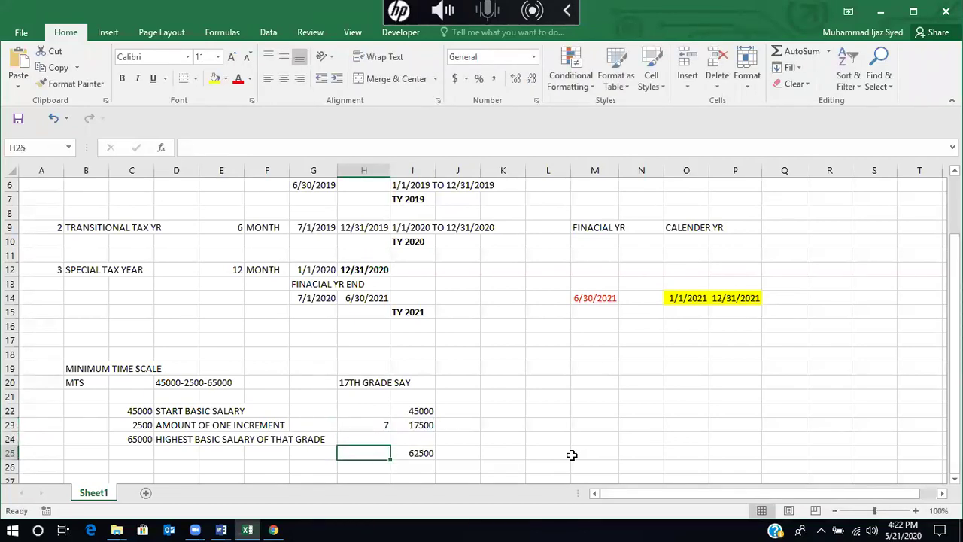
key(Right)
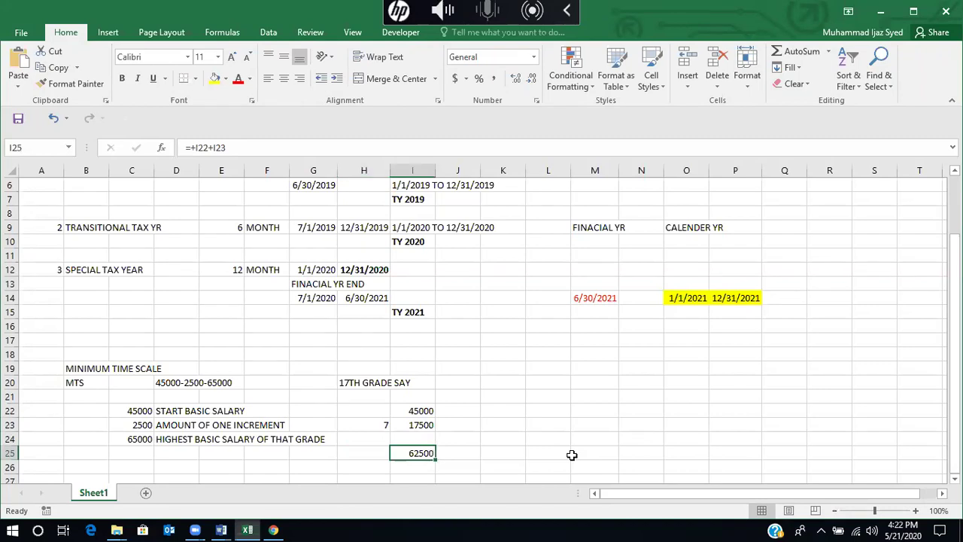
key(Left)
key(Left)
key(Left)
key(Left)
key(Left)
key(Left)
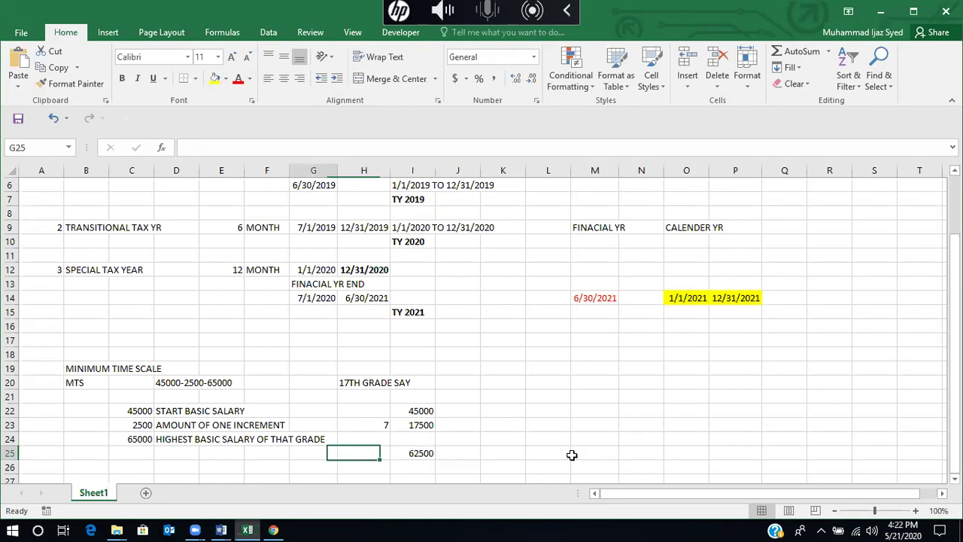
key(Up)
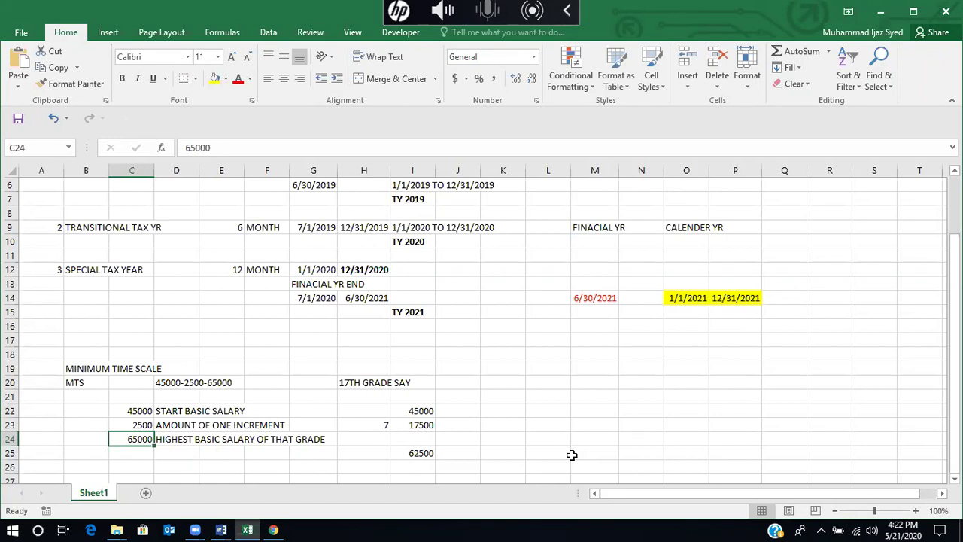
key(Right)
key(Right)
key(Right)
key(Right)
key(Right)
key(Right)
key(Down)
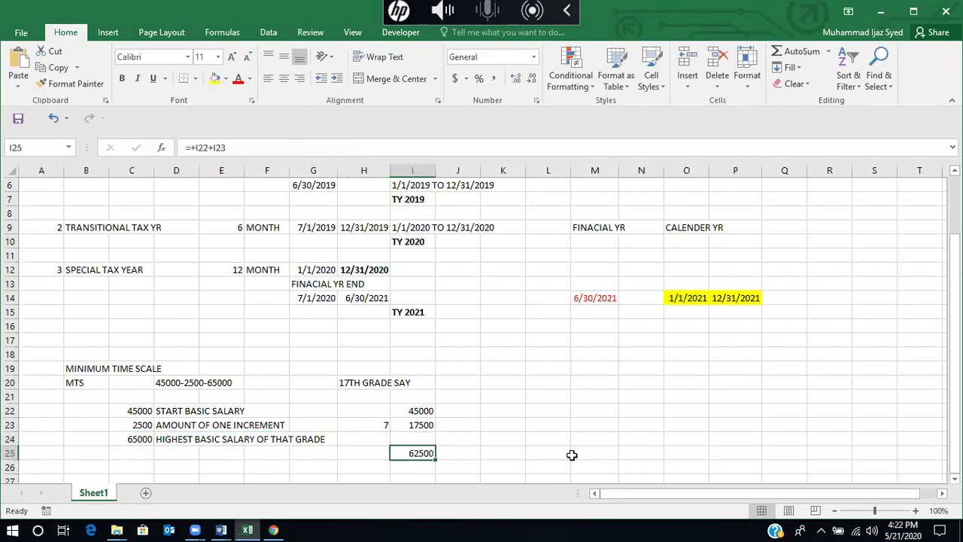
key(Up)
key(Left)
key(Left)
key(Left)
key(Left)
key(Left)
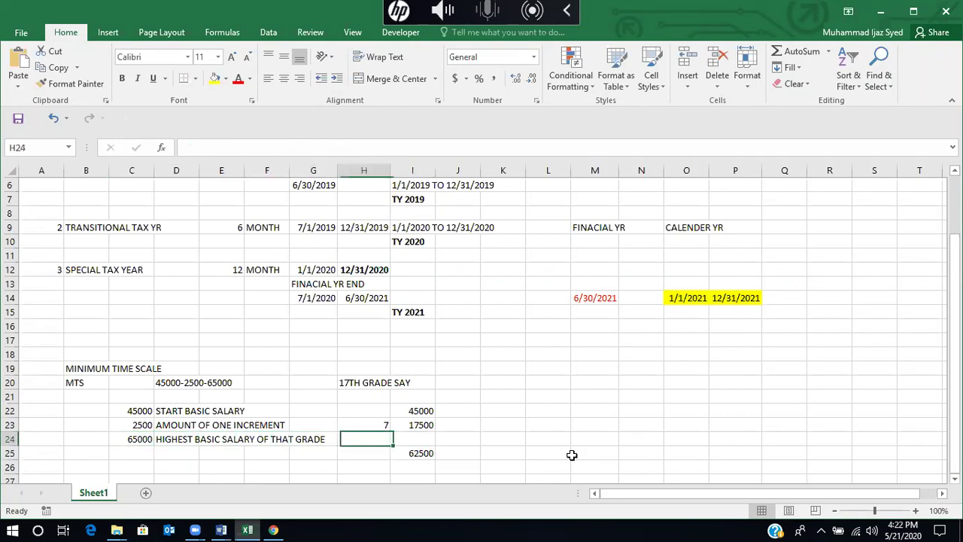
key(Up)
key(Up)
key(Up)
key(Up)
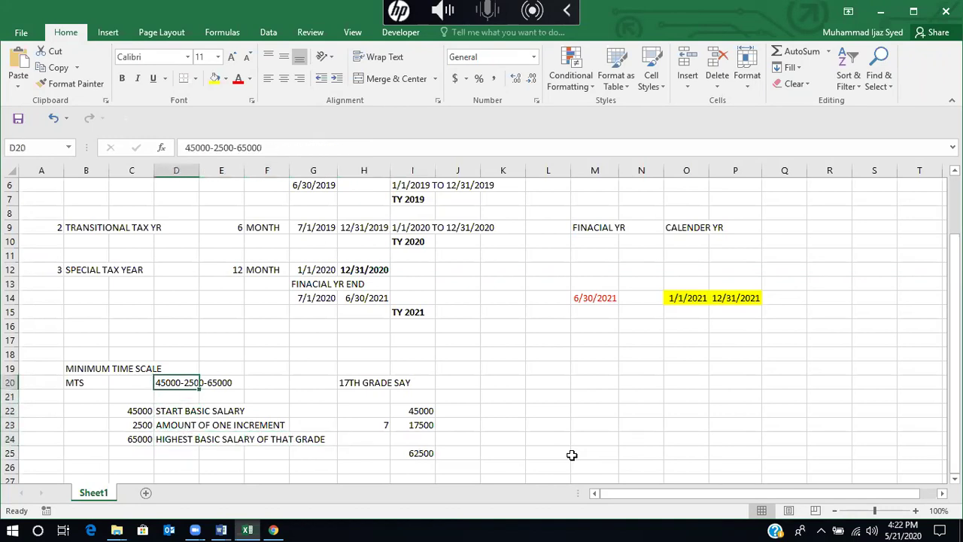
key(shift+Right)
key(shift+Right)
key(shift+Left)
key(shift+Left)
key(shift+Right)
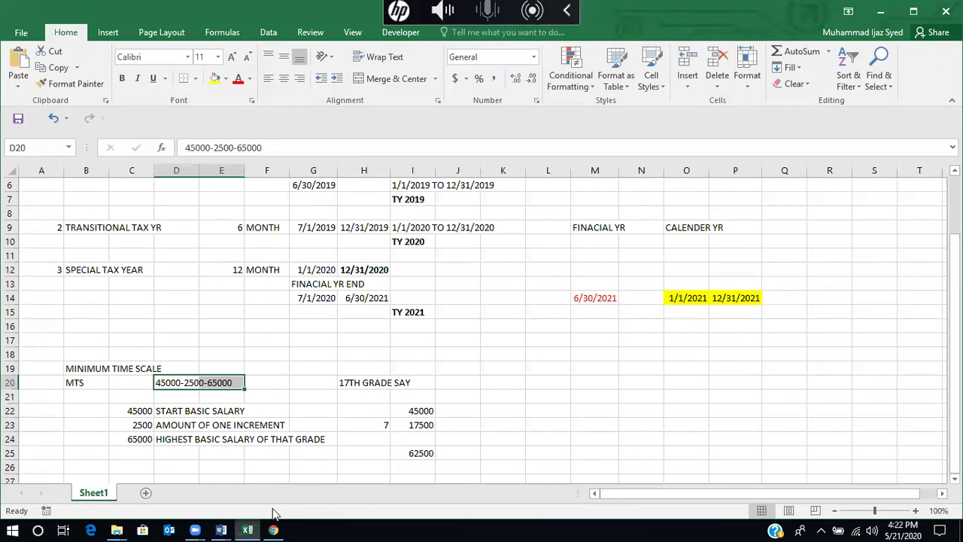
Step: Switch to the 02--FDTP-2019--ITR_Rule-Final.doc document in Word and read rule 4, Valuation of Accommodation
mouse_move(277, 526)
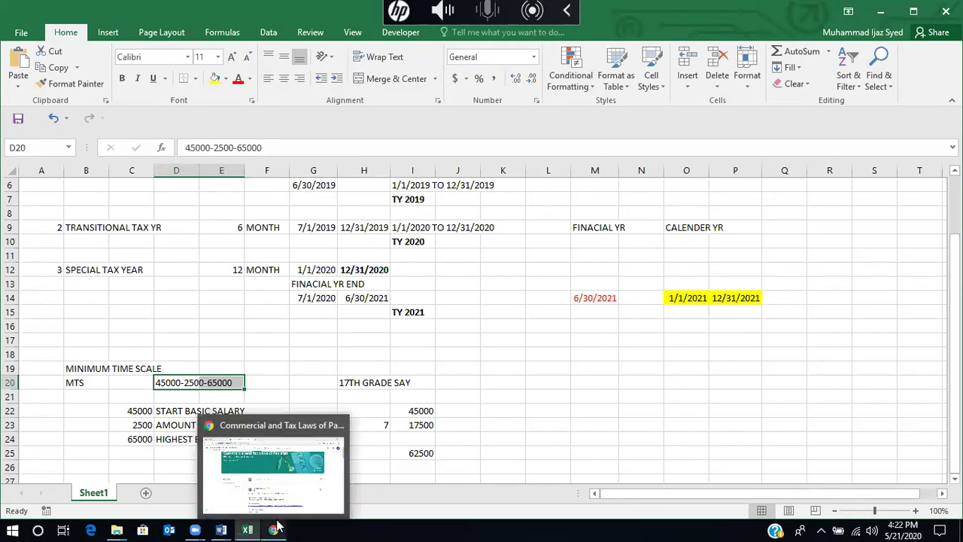
mouse_move(232, 526)
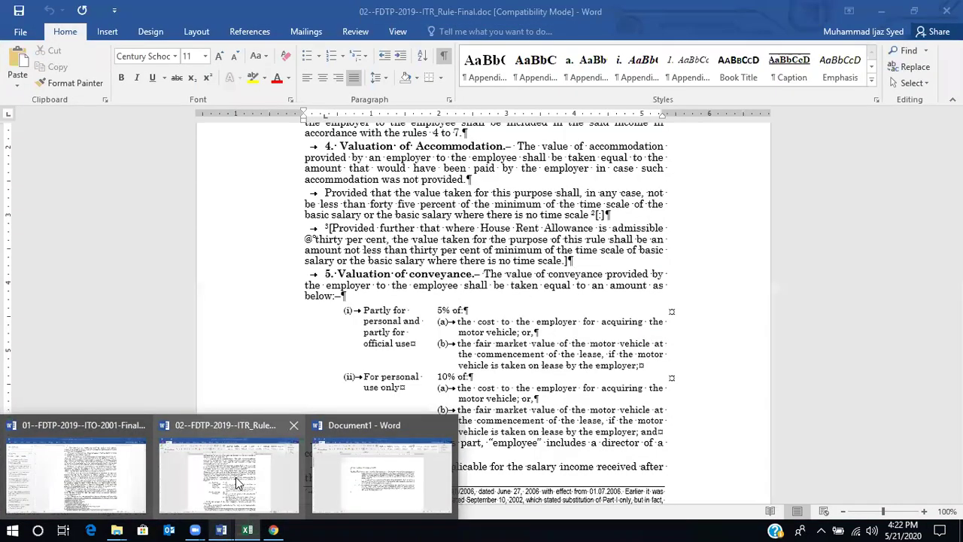
click(235, 482)
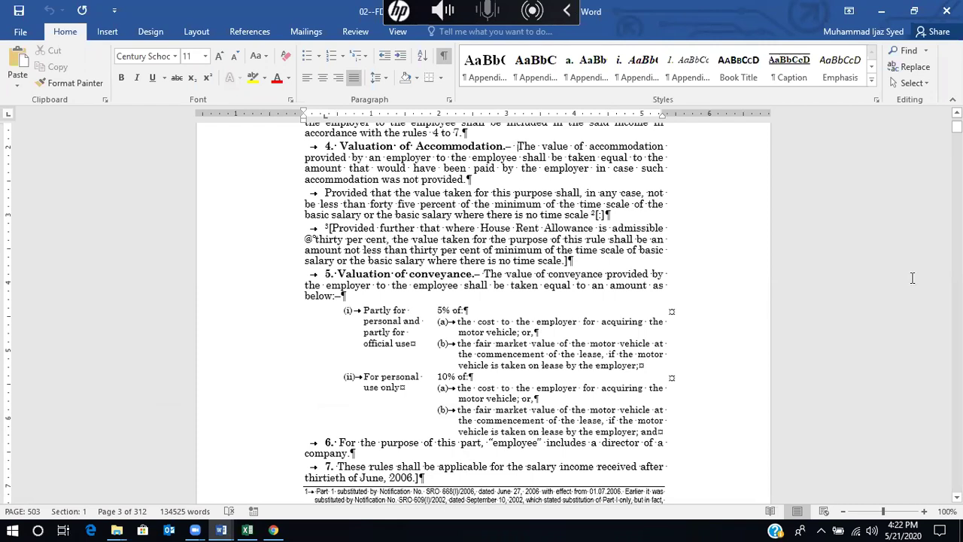
Step: Switch to the 01--FDTP-2019--ITO-2001-Final.doc document and examine section 13 from sub-section (12) on accommodation through the start of section 14
click(221, 529)
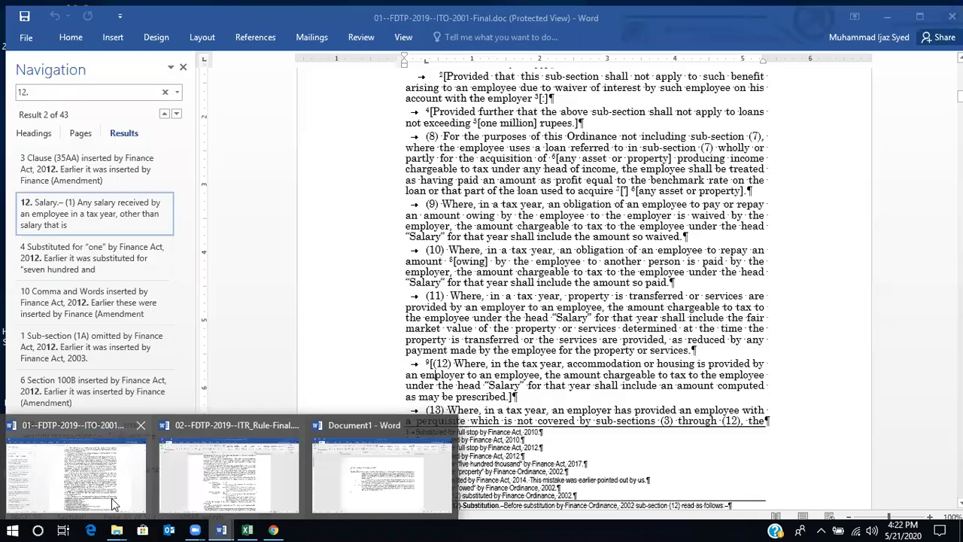
click(111, 498)
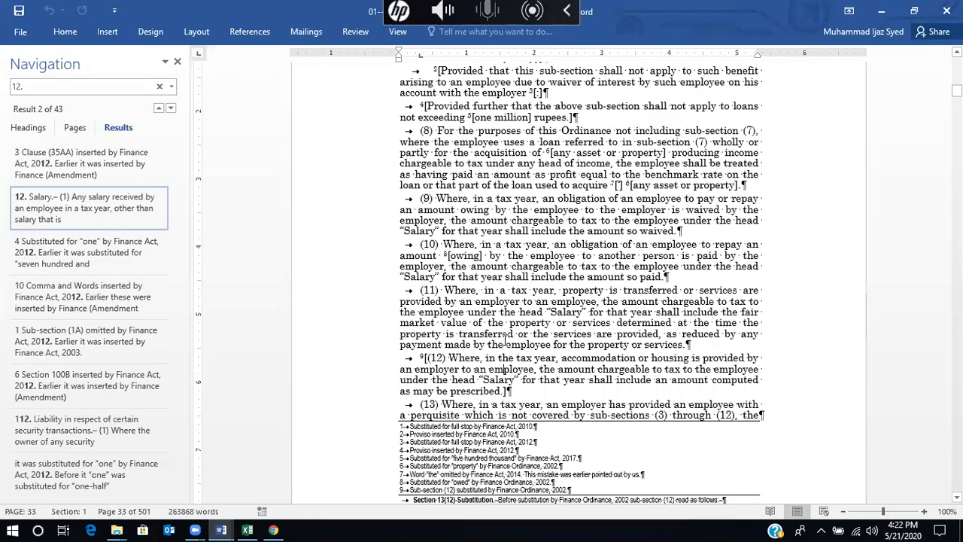
scroll(505, 339, down, 2)
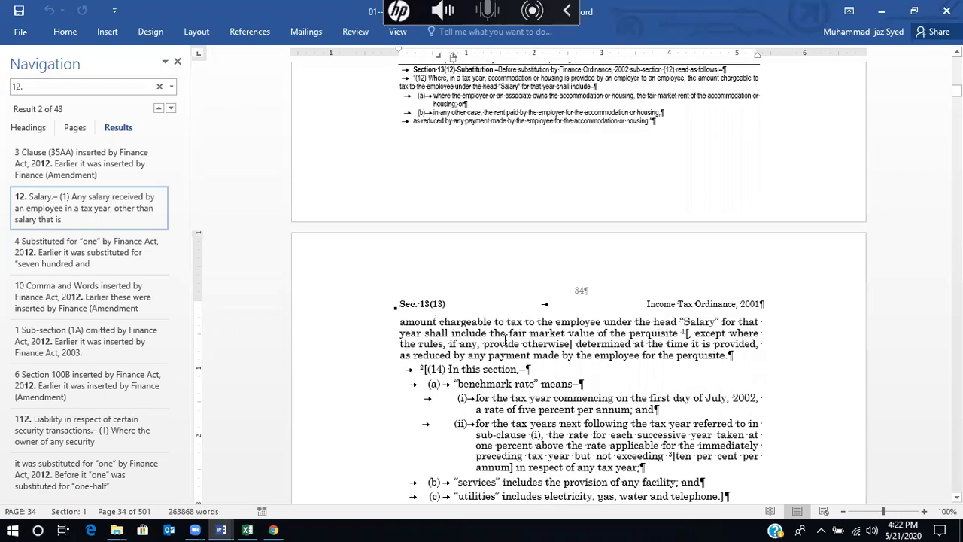
scroll(504, 338, down, 10)
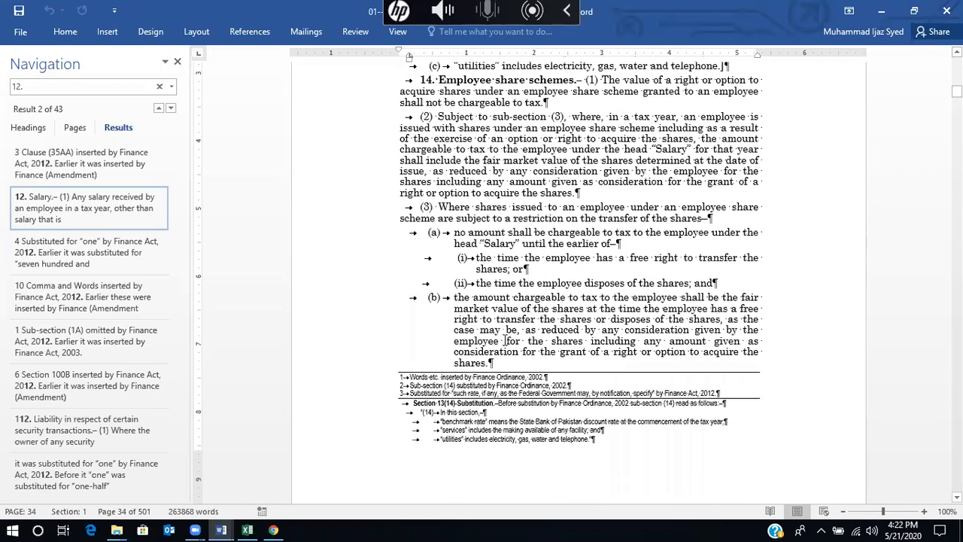
scroll(505, 340, up, 10)
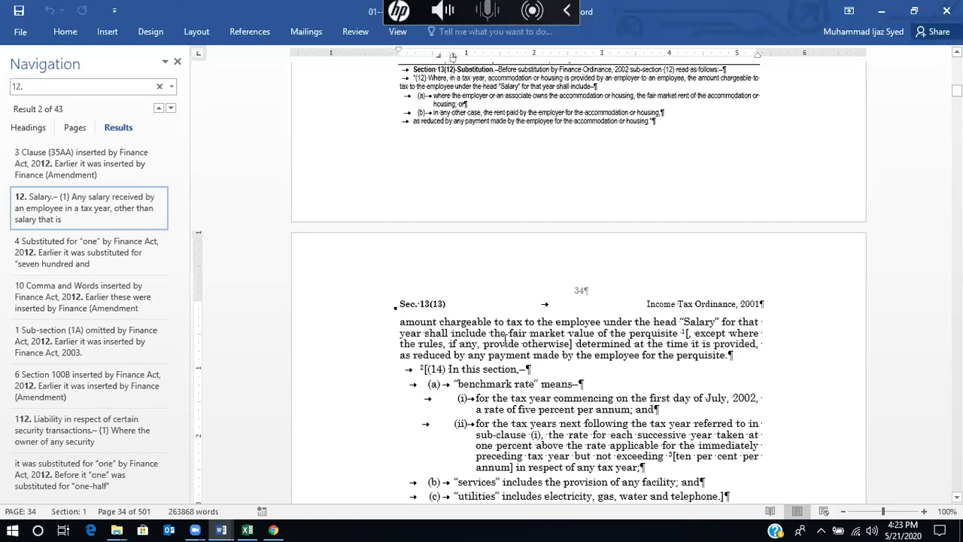
scroll(505, 340, up, 6)
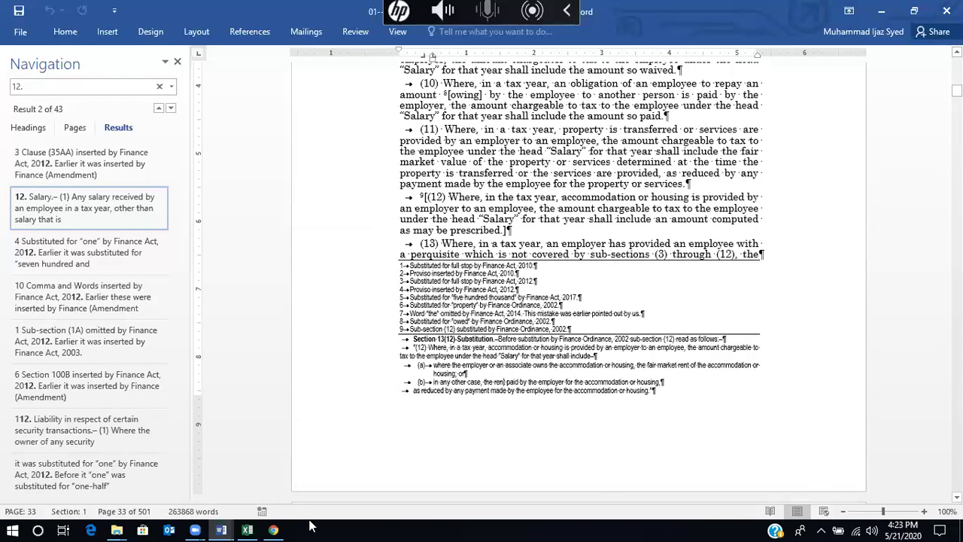
Step: Glance at the pay-scale example in Excel and return to rule 4 in the ITR_Rule-Final document in Word
click(246, 530)
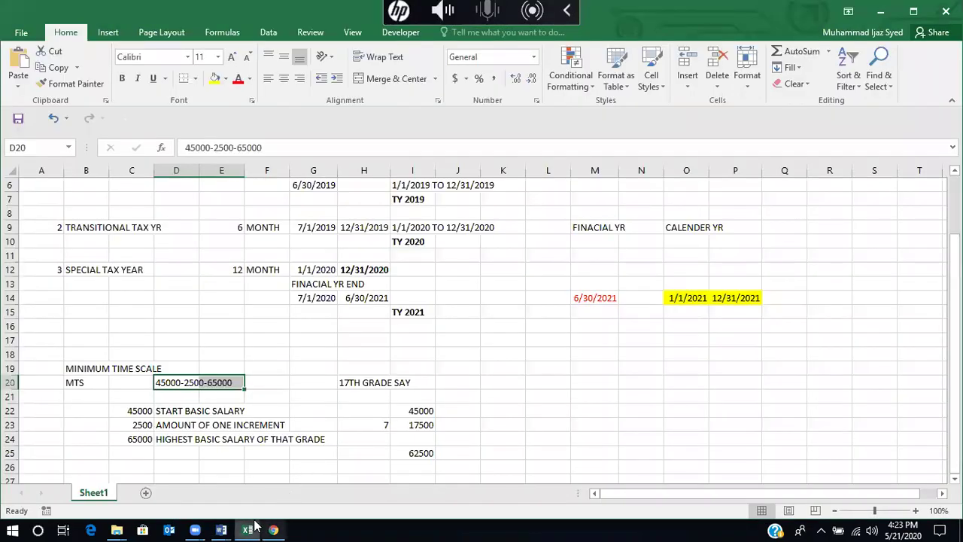
mouse_move(222, 526)
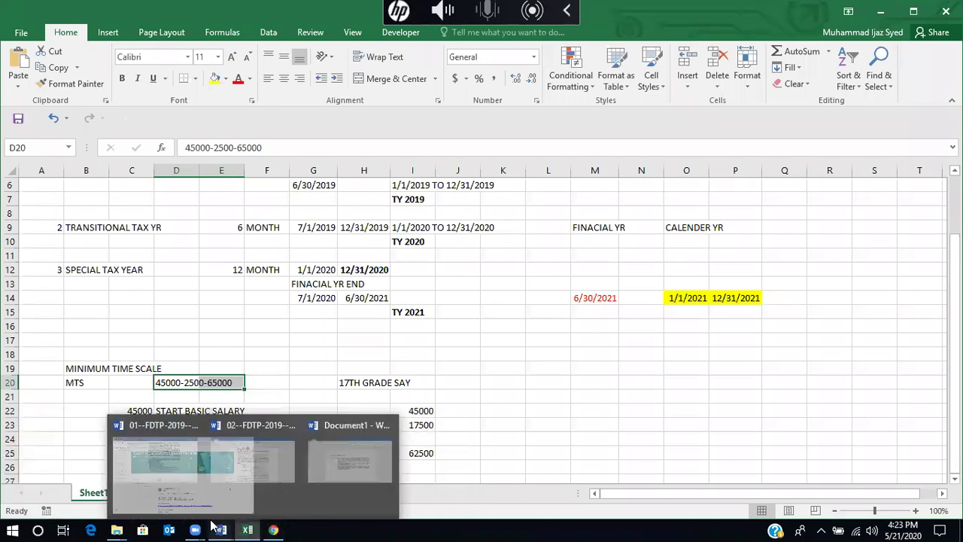
mouse_move(251, 491)
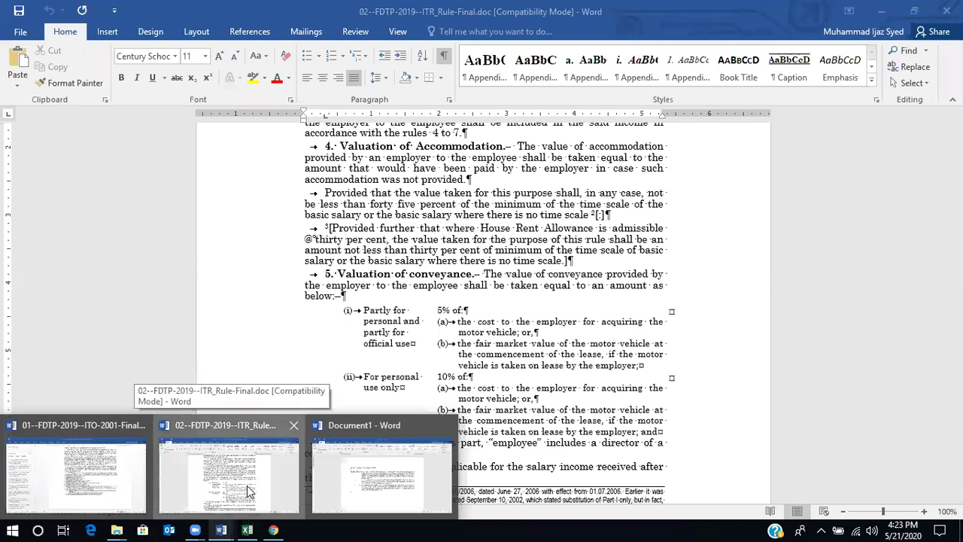
click(250, 492)
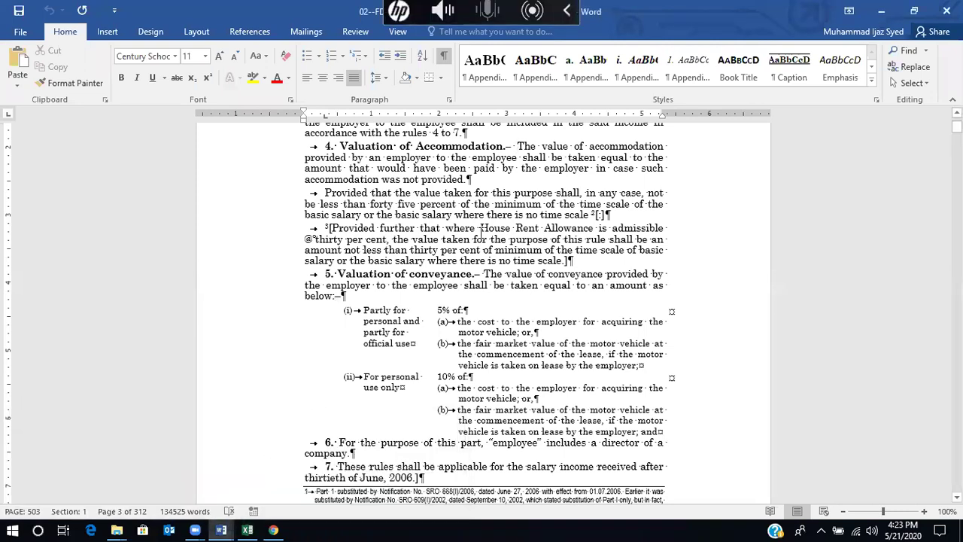